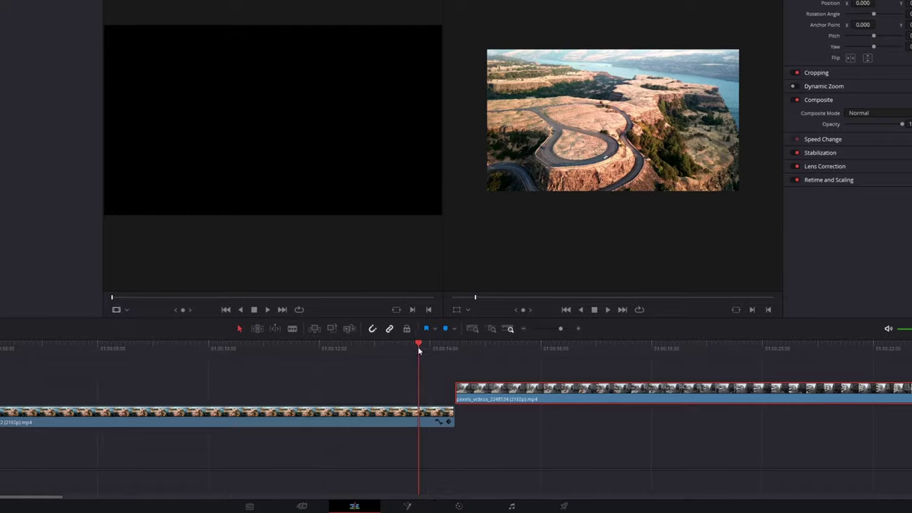
Place the playhead at the cut where the street clip on the upper track begins
left_click_drag(418, 346, 407, 363)
left_click_drag(466, 367, 560, 376)
left_click(475, 442)
left_click(477, 387)
left_click_drag(426, 378, 413, 383)
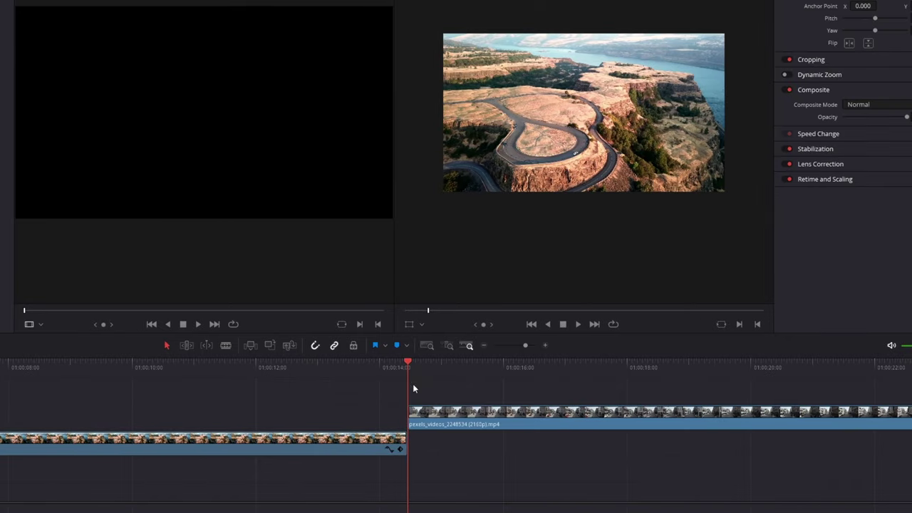
Turn the street clip into a freeze frame through its clip speed settings, with Ripple Timeline enabled
left_click(431, 411)
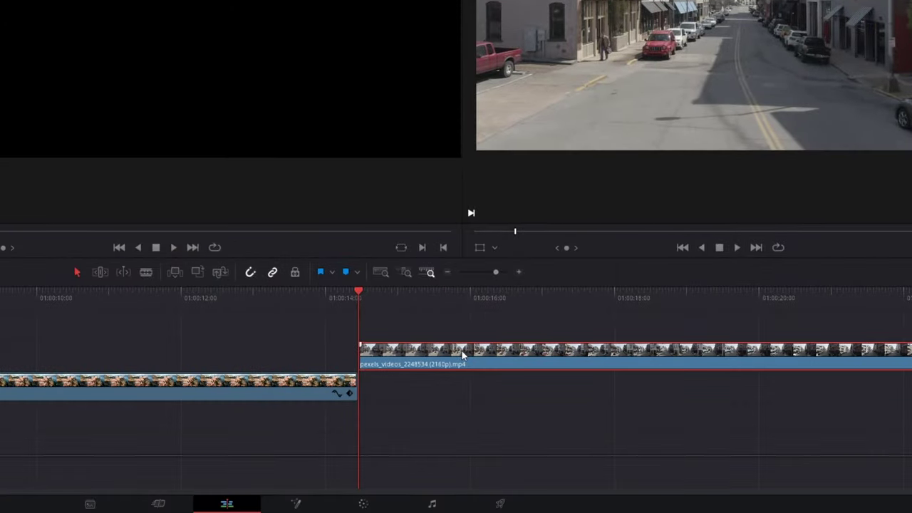
right_click(462, 351)
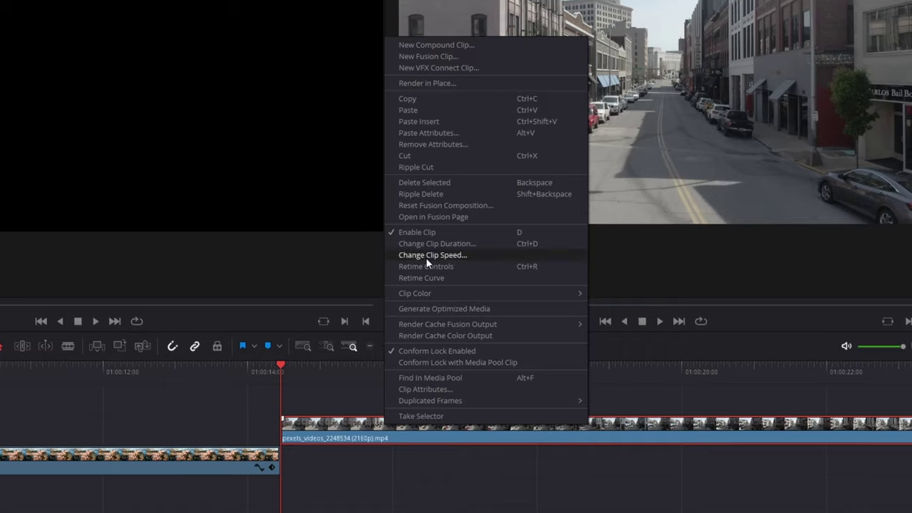
left_click(433, 255)
left_click(603, 261)
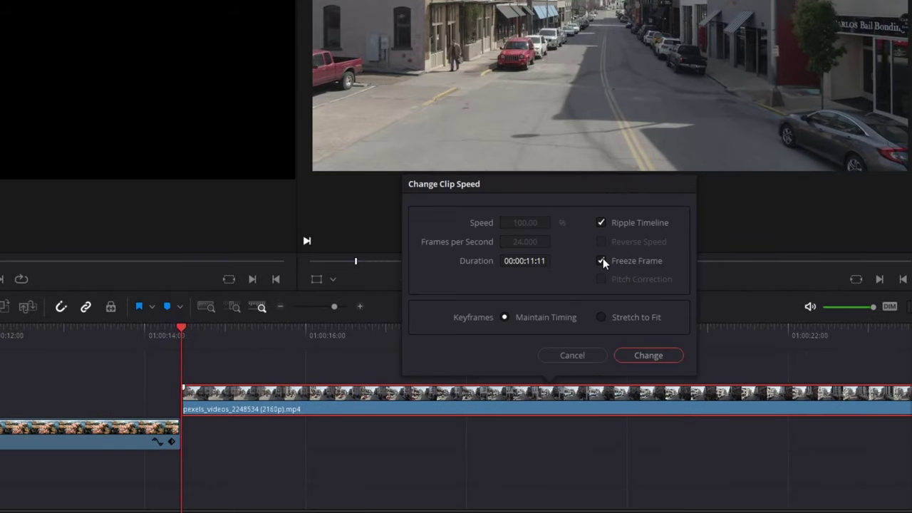
left_click(631, 355)
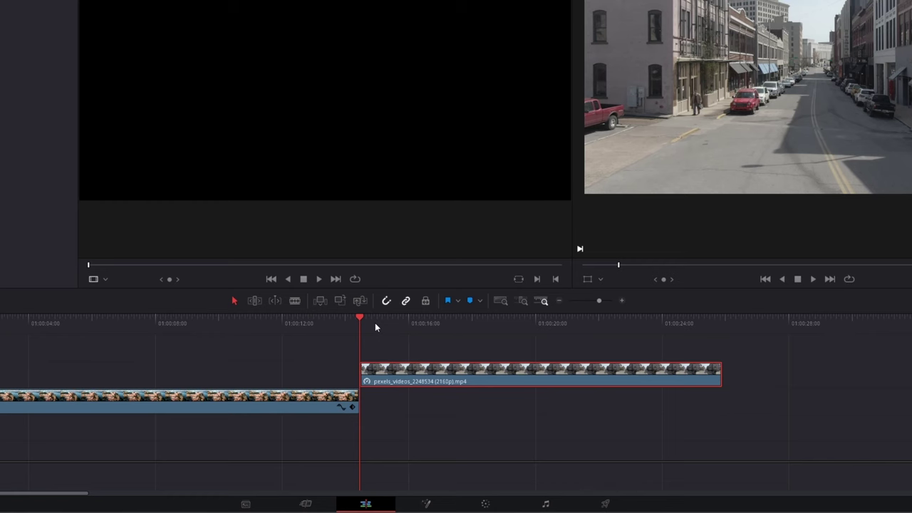
Shorten the frozen street clip to 15-16 frames and open it on the Fusion page
left_click(622, 302)
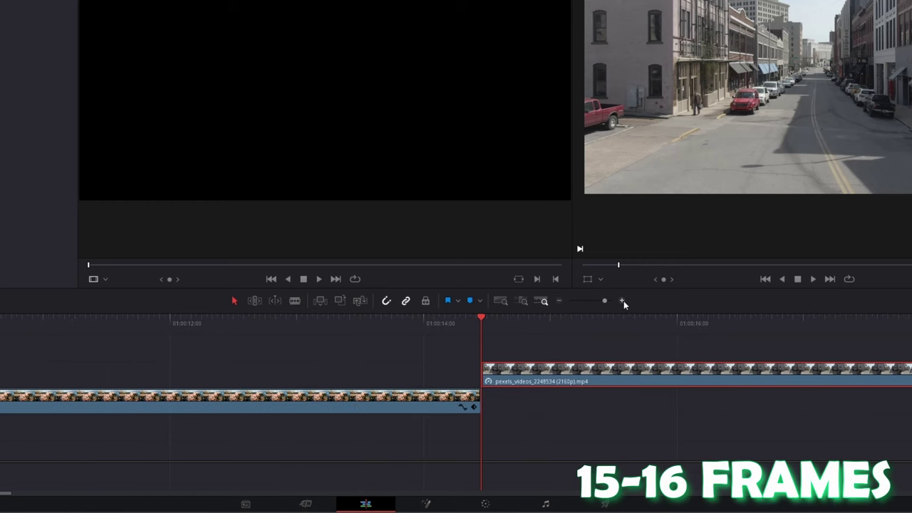
left_click(427, 504)
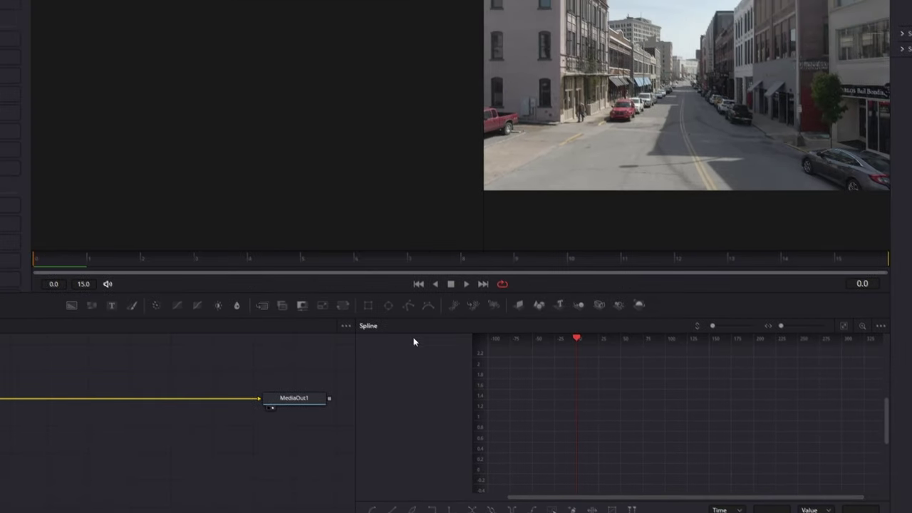
Attach a Polygon mask to MediaIn1, inverted and with a soft edge of 0.001
left_click_drag(417, 317, 78, 361)
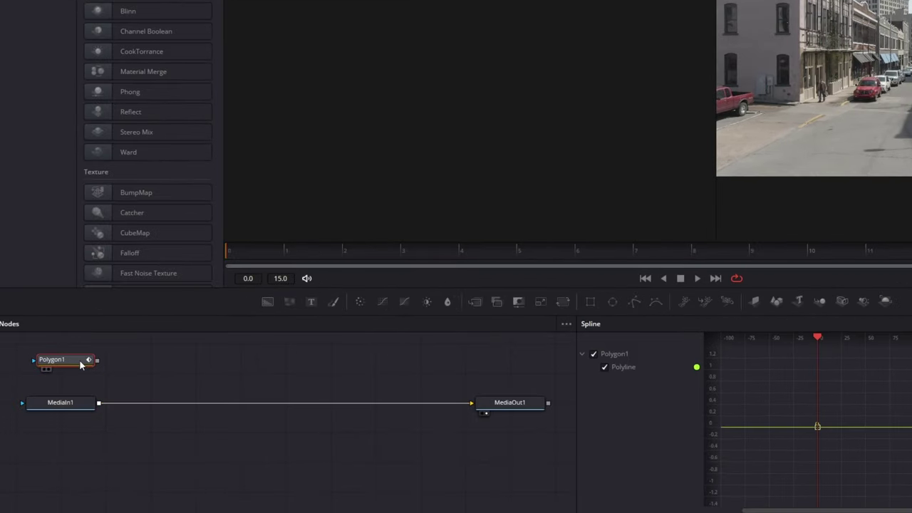
left_click_drag(79, 400, 68, 404)
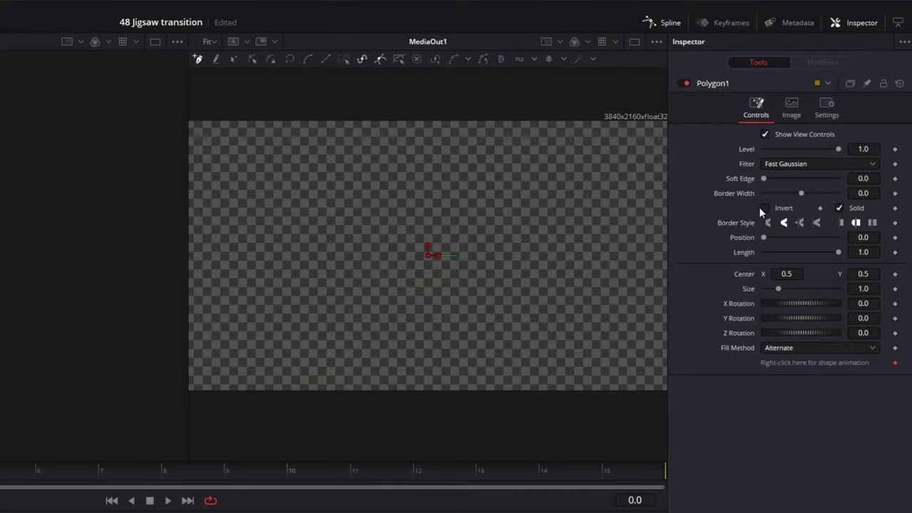
left_click(764, 207)
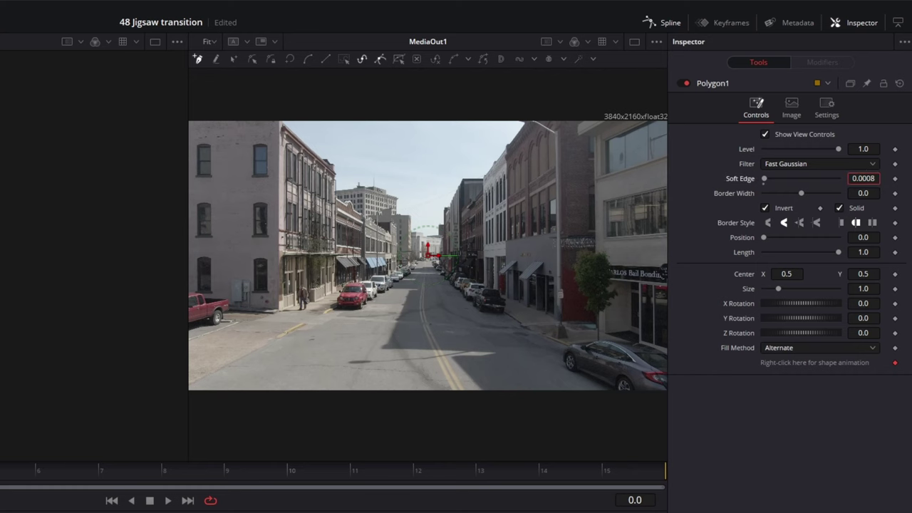
left_click_drag(863, 179, 867, 178)
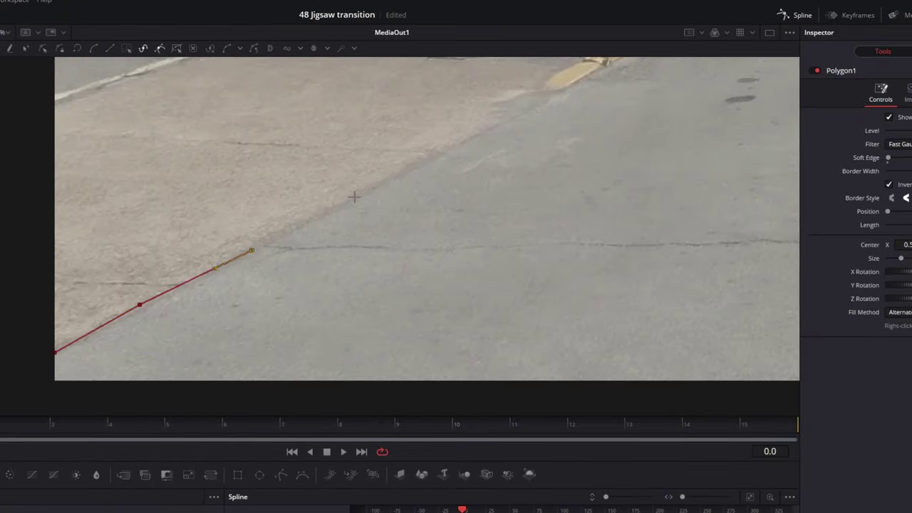
Trace the sidewalk, parked cars and buildings on the street's left side with Polygon1, and turn off its inversion
scroll(519, 145, "up", 2)
scroll(519, 145, "down", 2)
left_click(513, 152)
left_click(548, 131)
left_click(577, 118)
left_click(608, 120)
left_click(648, 121)
left_click(703, 117)
left_click(736, 111)
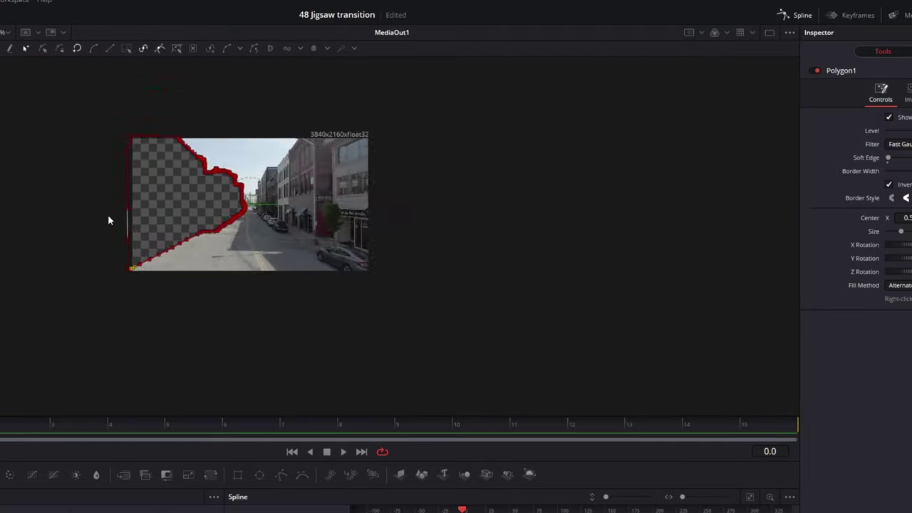
scroll(108, 220, "up", 2)
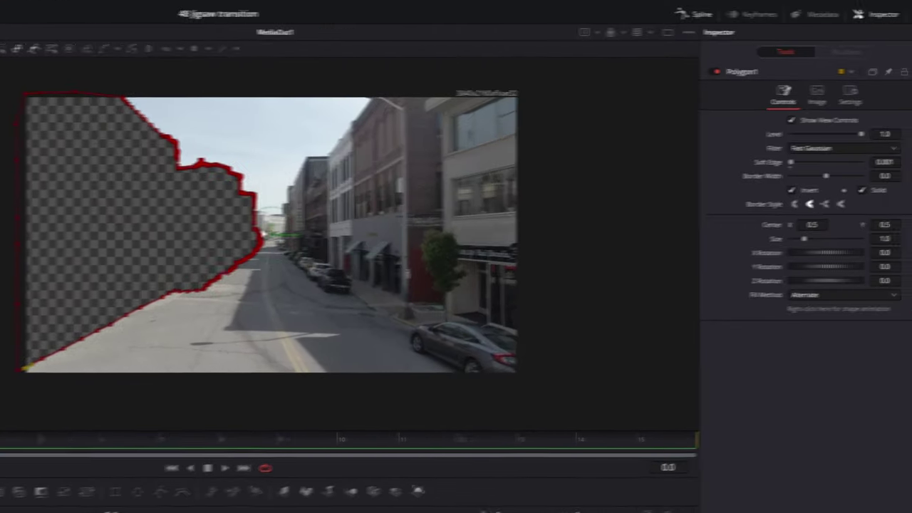
left_click(768, 192)
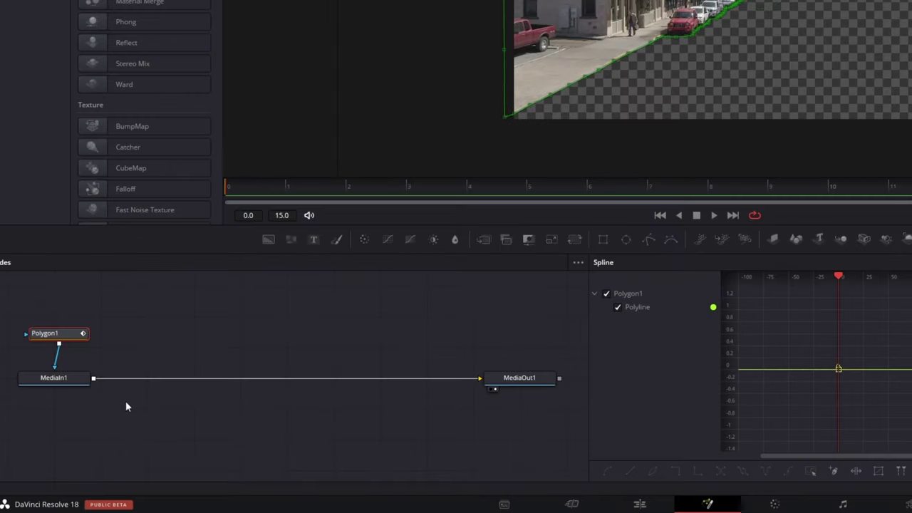
Duplicate the MediaIn1 node and place the copy above the connection to MediaOut1
key("ctrl+c")
key("ctrl+v")
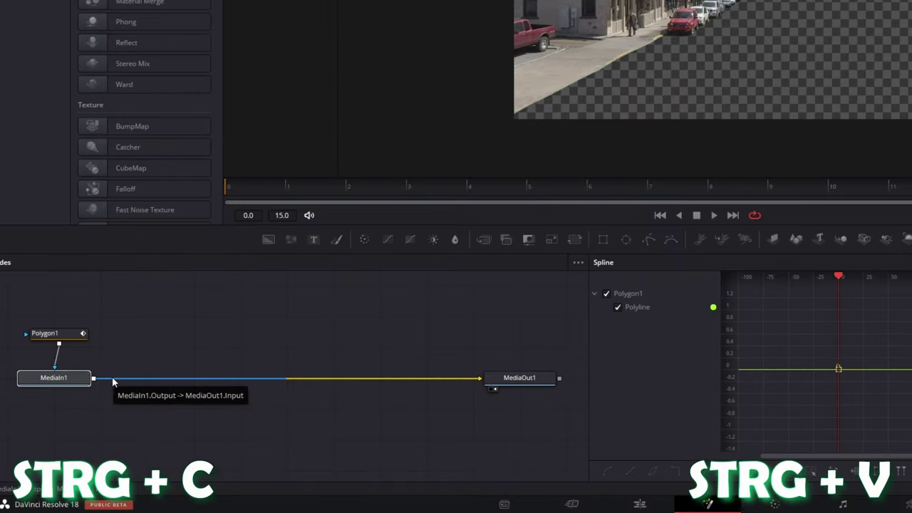
key("ctrl+v")
left_click_drag(122, 396, 189, 340)
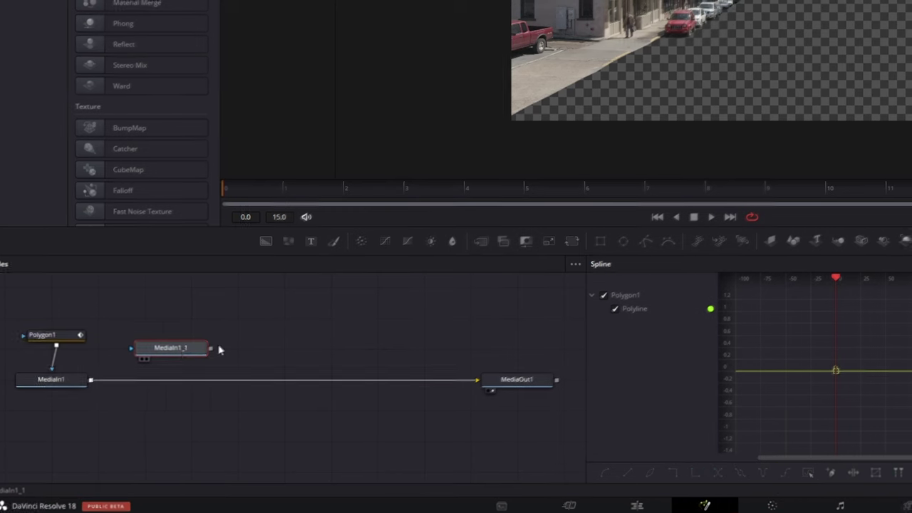
Attach a second Polygon mask to the MediaIn1 copy and merge the copy over the original's output
left_click_drag(448, 322, 96, 399)
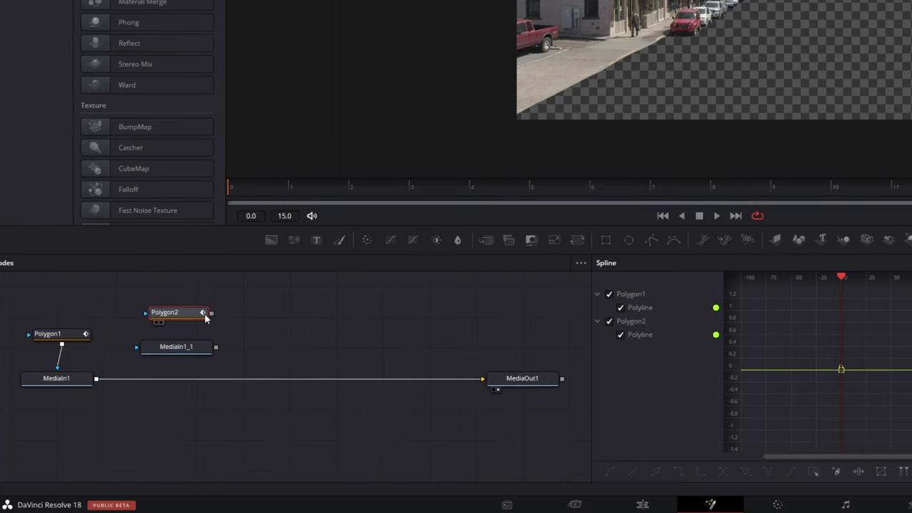
left_click_drag(181, 350, 99, 379)
left_click(180, 351)
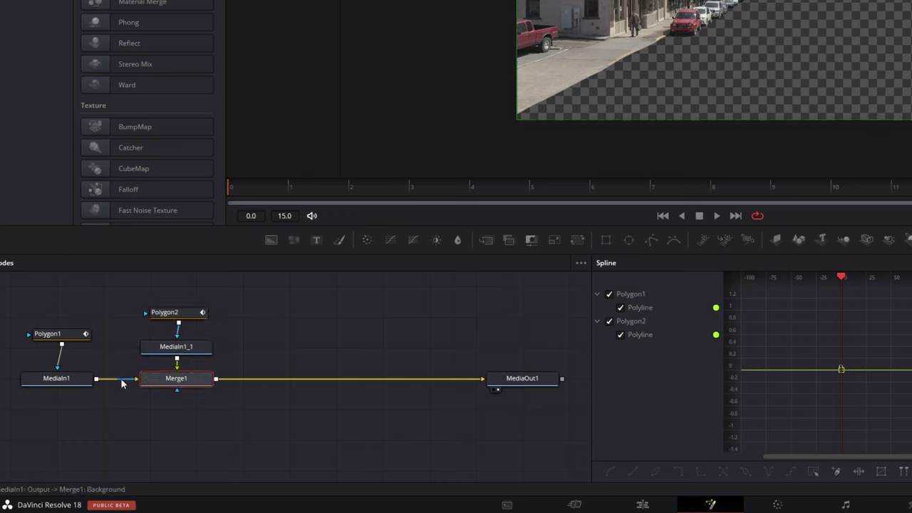
Invert Polygon2 and set its soft edge to 0.001
left_click(185, 313)
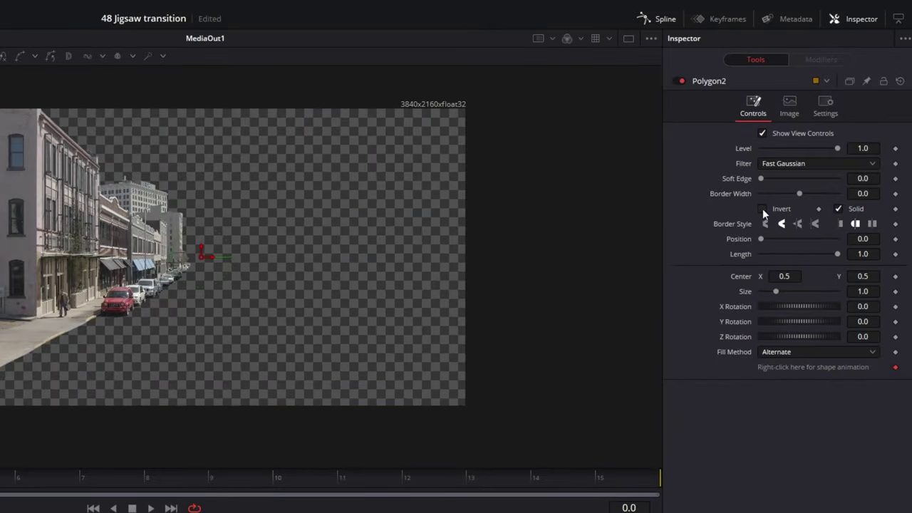
left_click(762, 209)
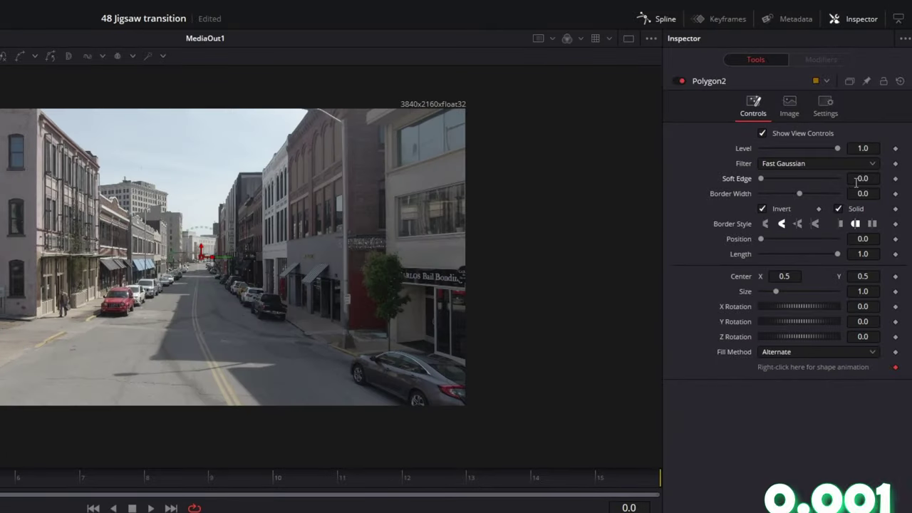
left_click_drag(857, 181, 862, 181)
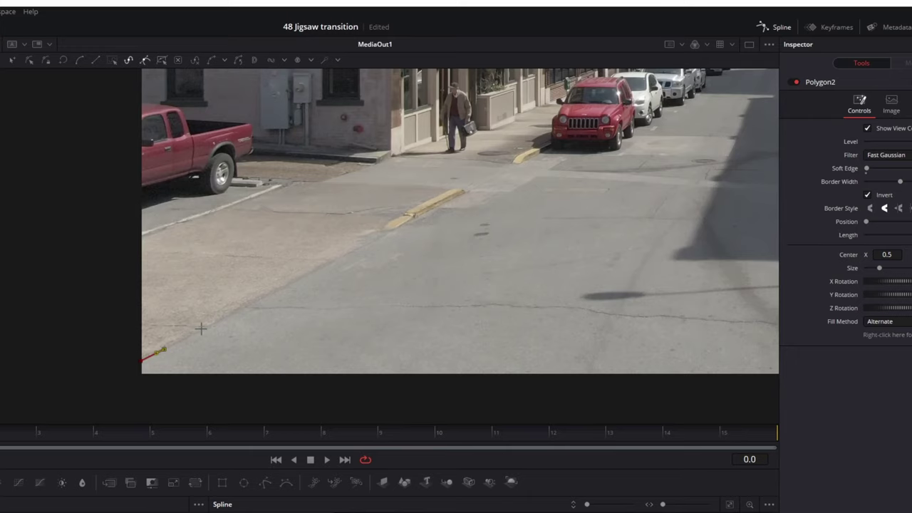
Trace the road surface with Polygon2, following both curbs and the parked cars, and continue the outline below the frame
left_click(203, 326)
left_click(251, 299)
left_click(289, 280)
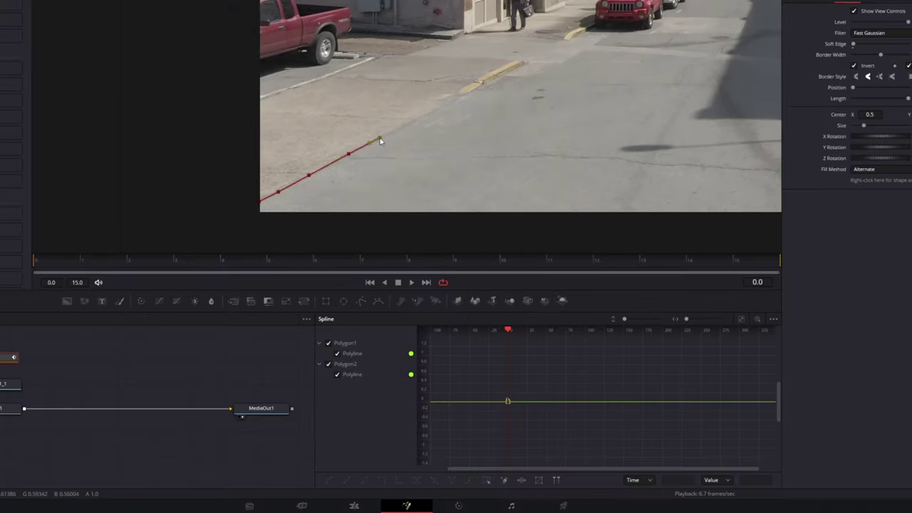
left_click(333, 260)
left_click(371, 240)
left_click(405, 217)
left_click(434, 203)
left_click(624, 32)
left_click(643, 29)
scroll(694, 21, "up", 5)
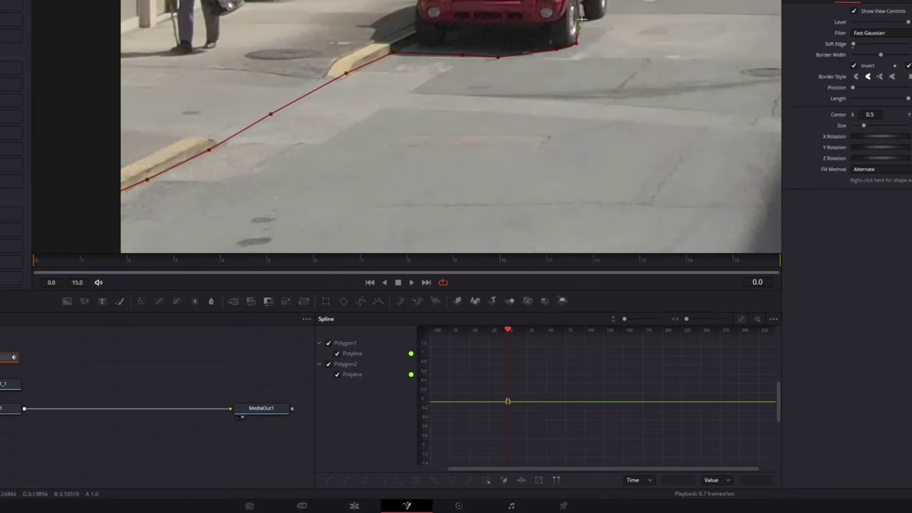
scroll(449, 142, "down", 3)
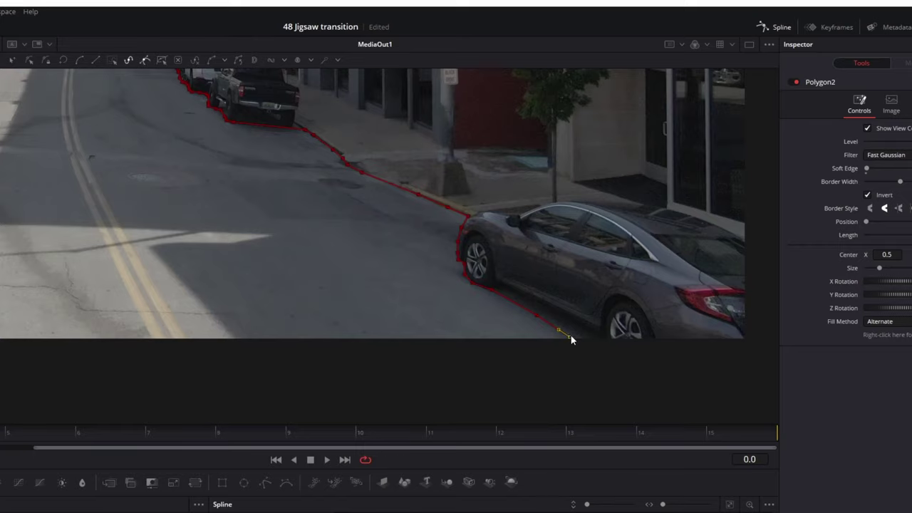
scroll(570, 335, "down", 3)
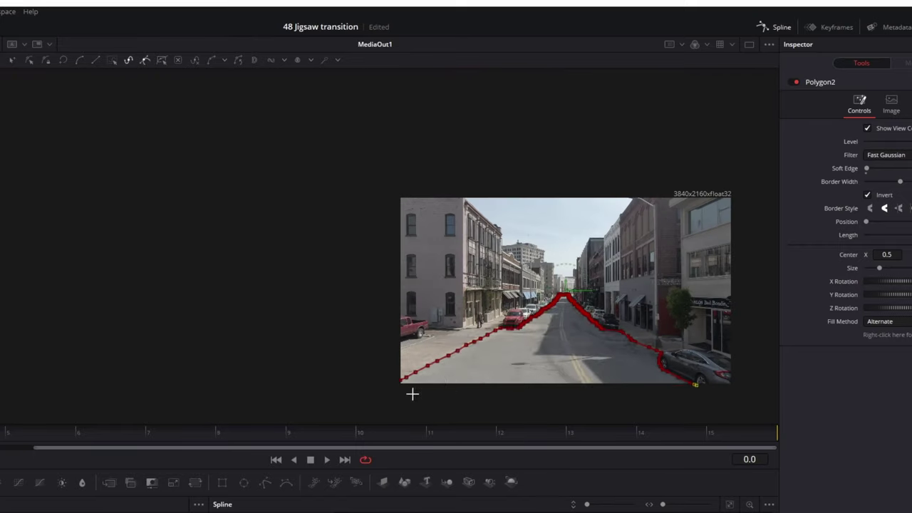
scroll(410, 392, "up", 3)
left_click(400, 372)
left_click_drag(403, 411, 370, 410)
scroll(381, 413, "down", 3)
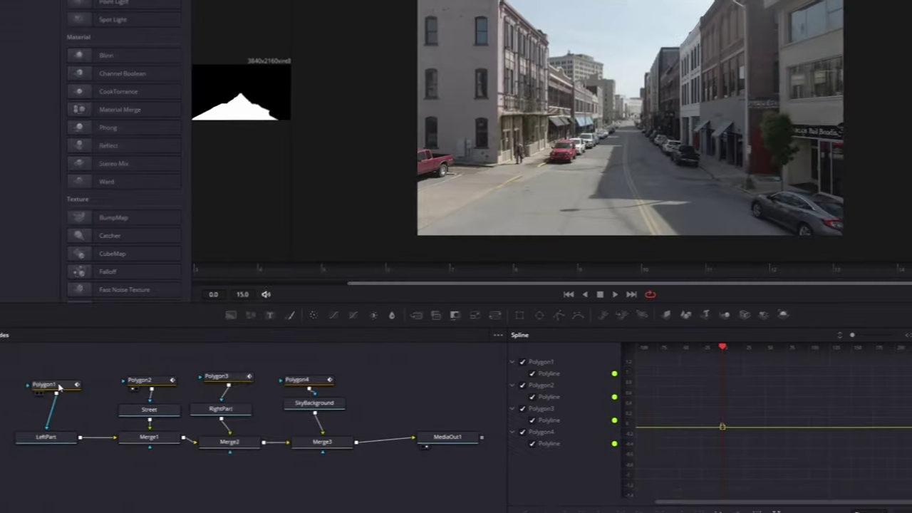
Review the Polygon2, Polygon3 and Polygon4 masks and the SkyBackground, RightPart and Street nodes they cut out
left_click(146, 382)
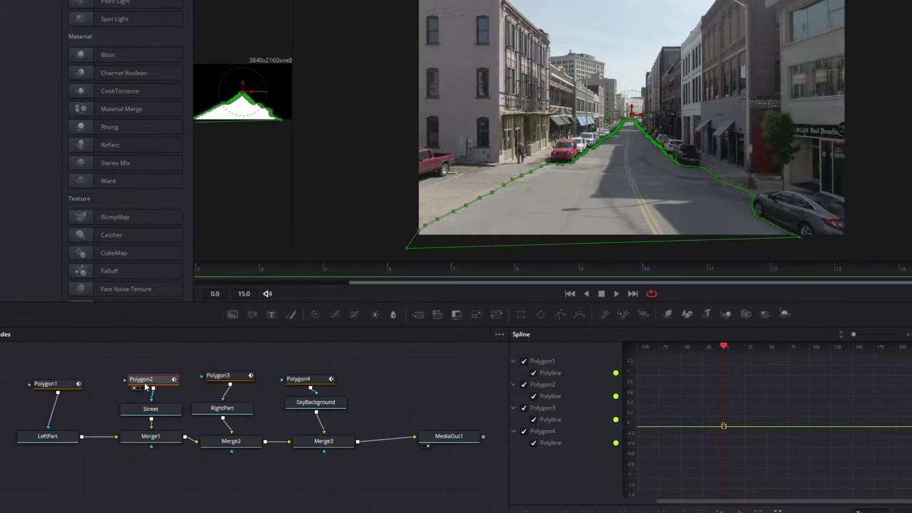
left_click(217, 381)
left_click(311, 383)
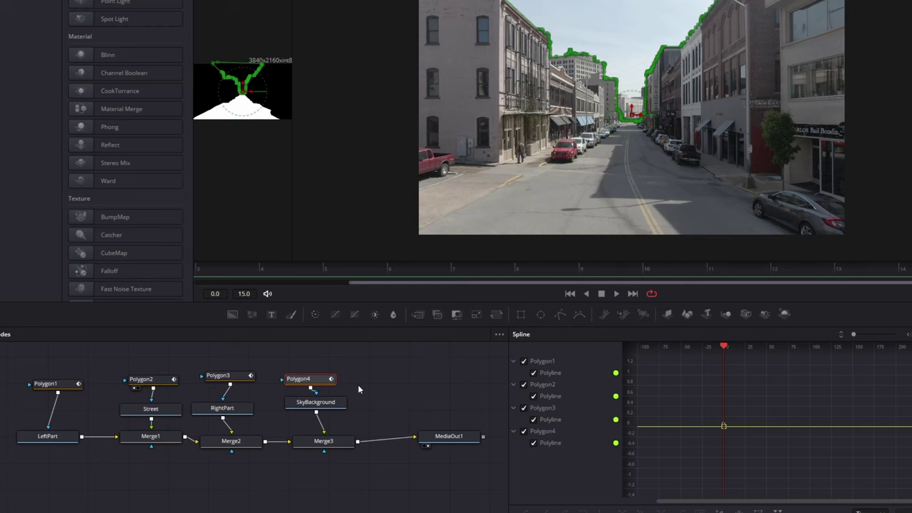
left_click(359, 389)
left_click(333, 404)
left_click(216, 412)
left_click(150, 410)
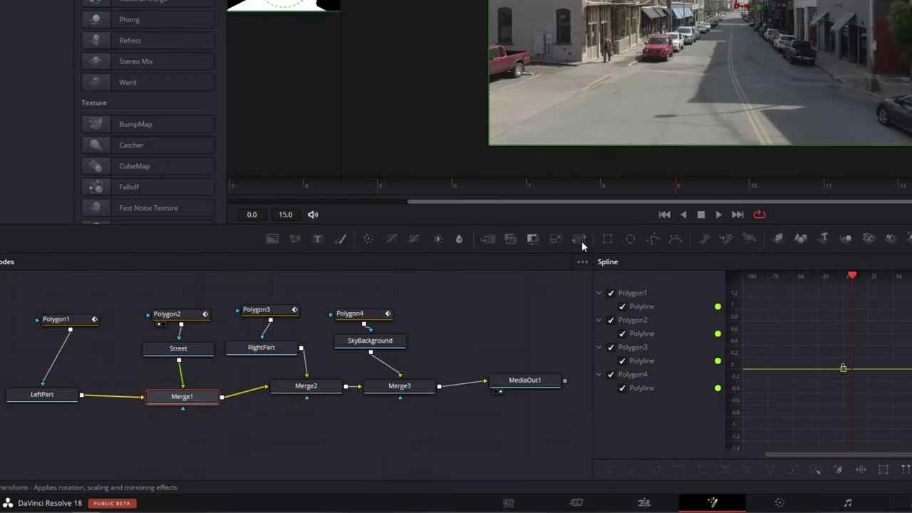
Insert a Transform node between LeftPart and Merge1 and keyframe its Center at frame 9
left_click_drag(259, 377, 125, 397)
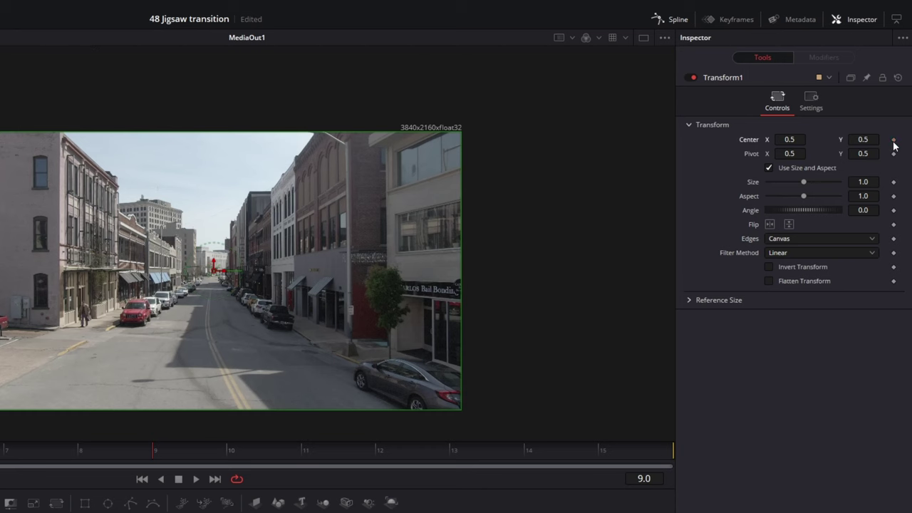
left_click(894, 141)
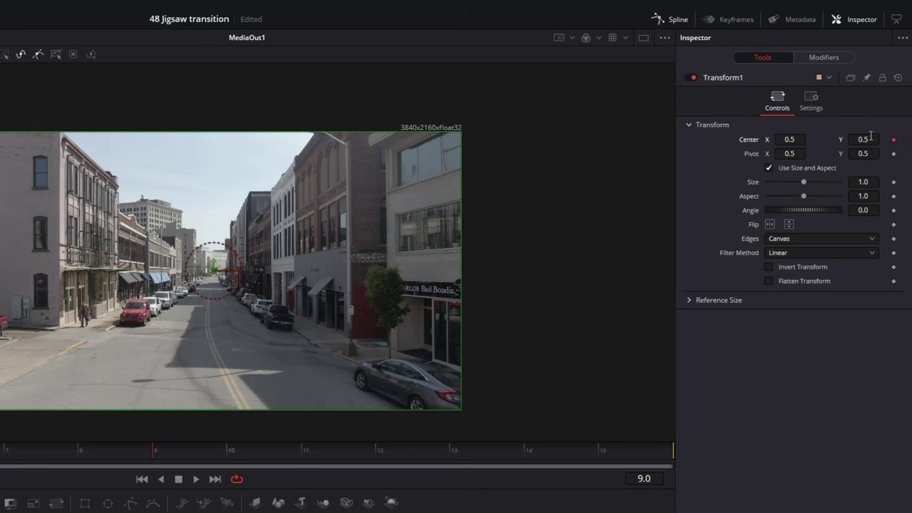
Enable Motion Blur on Transform1 and, at frame 0, lower its Center X until the left buildings leave the frame
left_click(811, 103)
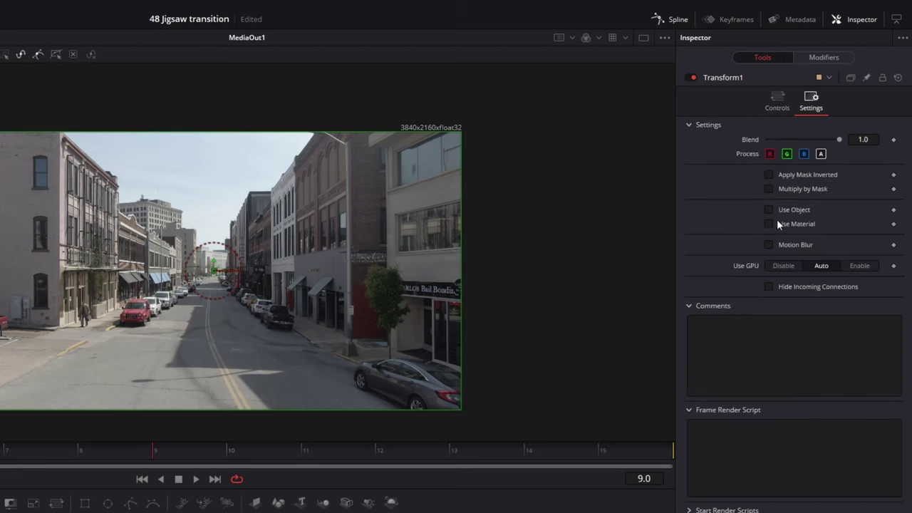
left_click(769, 245)
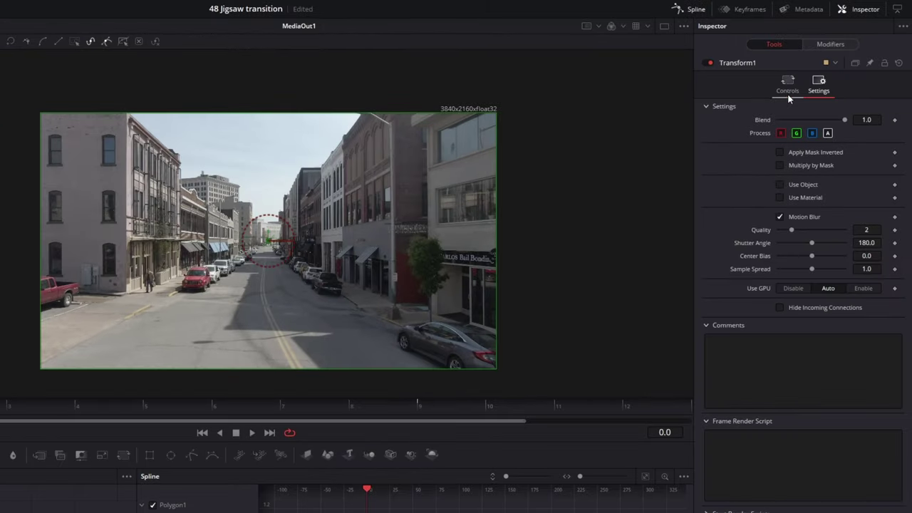
left_click(787, 89)
left_click_drag(804, 120, 757, 120)
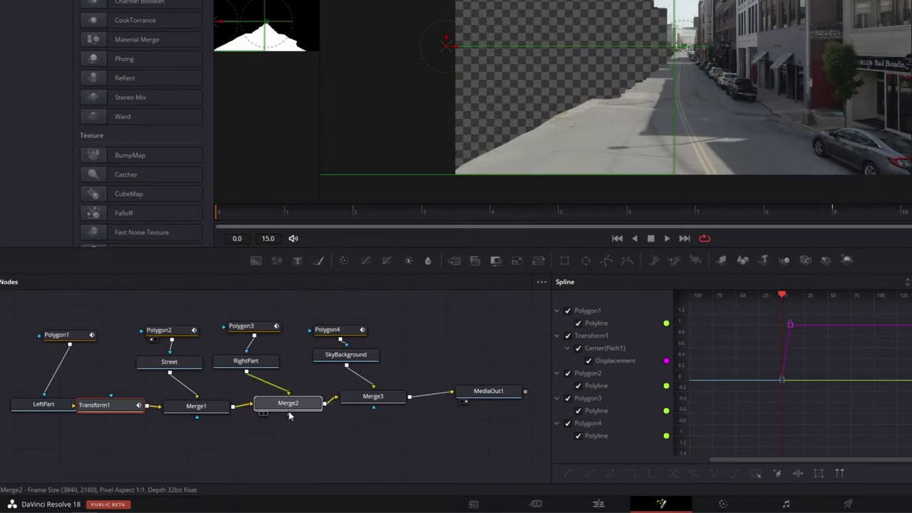
Insert a Transform node between RightPart and Merge2 and keyframe its Center at frame 9
left_click_drag(289, 415, 291, 431)
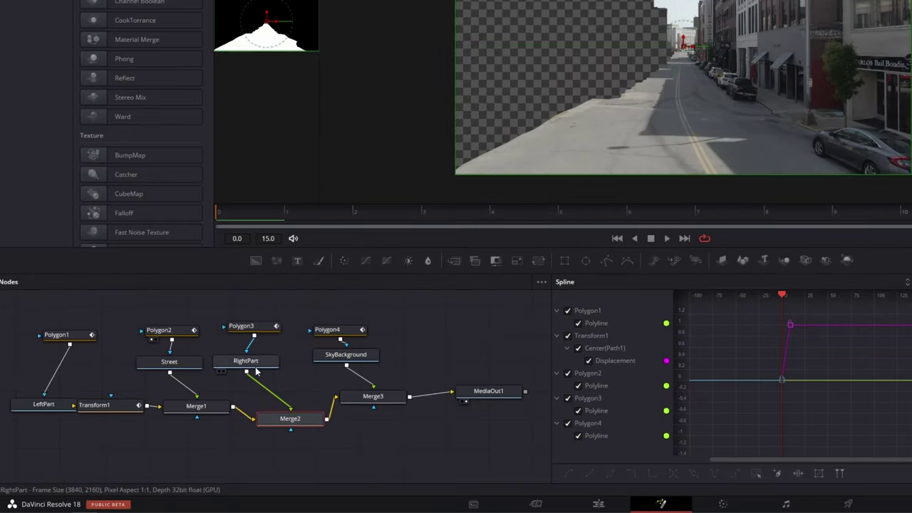
left_click_drag(539, 261, 270, 397)
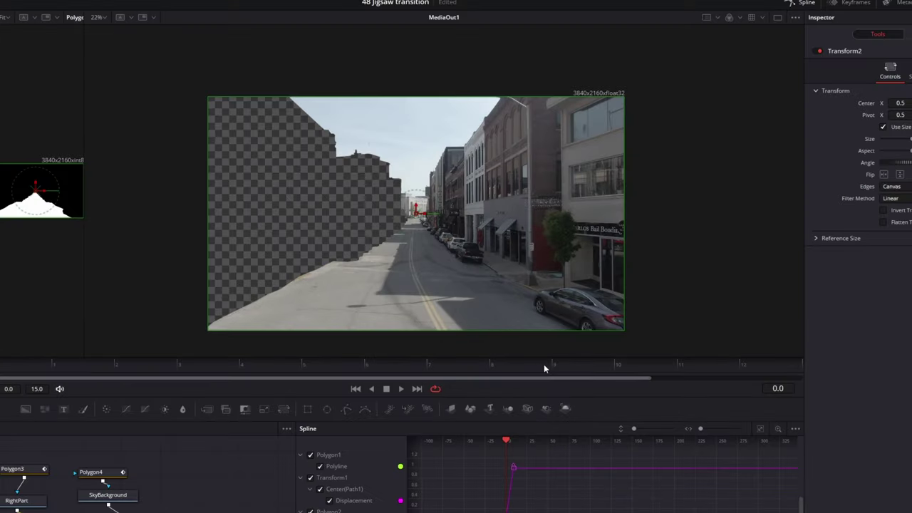
mouse_move(545, 364)
left_mouse_down()
mouse_move(560, 362)
mouse_move(539, 363)
left_mouse_up()
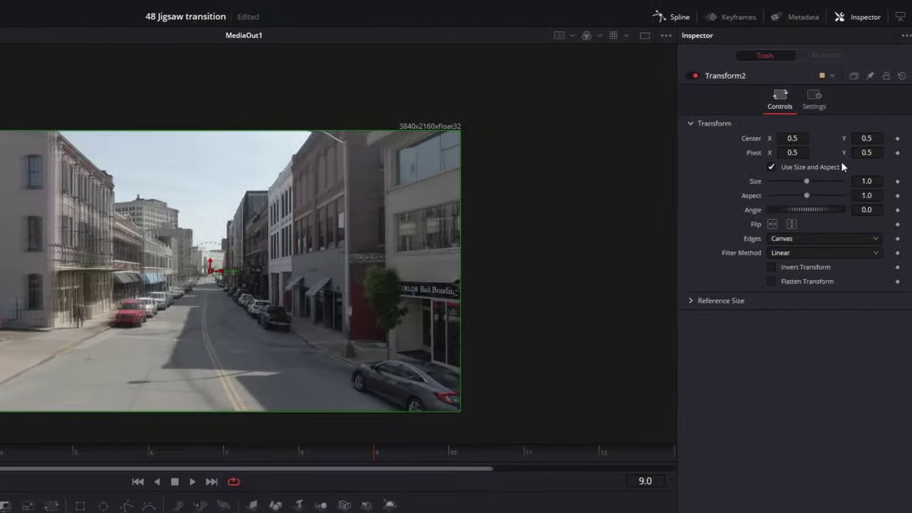
left_click(898, 139)
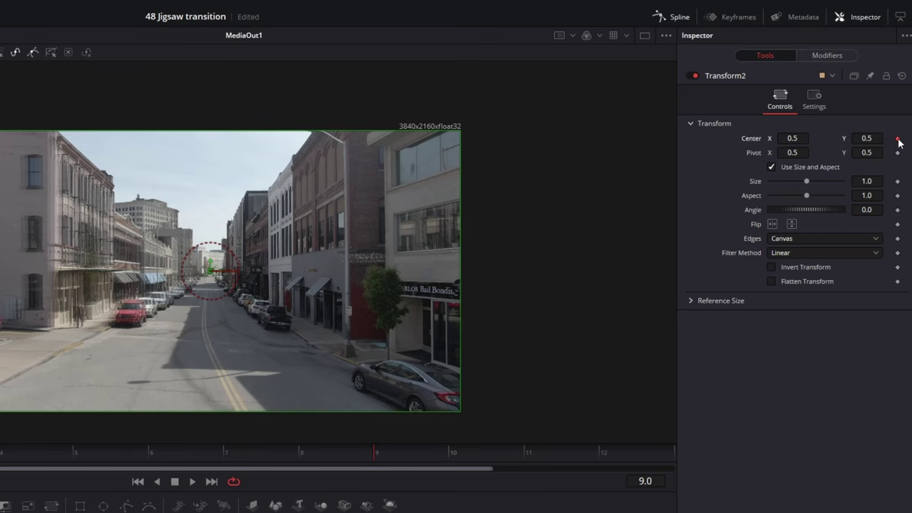
Enable Motion Blur on Transform2 and, at frame 0, raise its Center X until the right buildings leave the frame
left_click(812, 107)
left_click(772, 244)
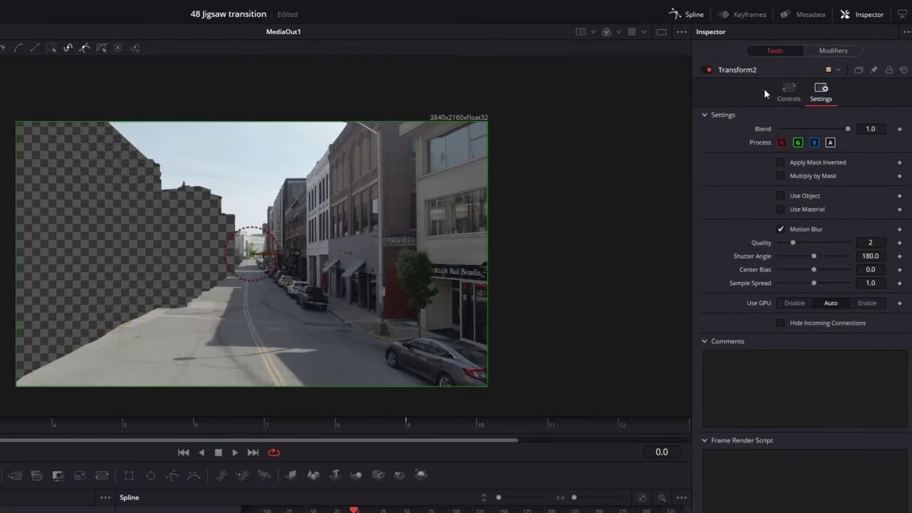
left_click(910, 74)
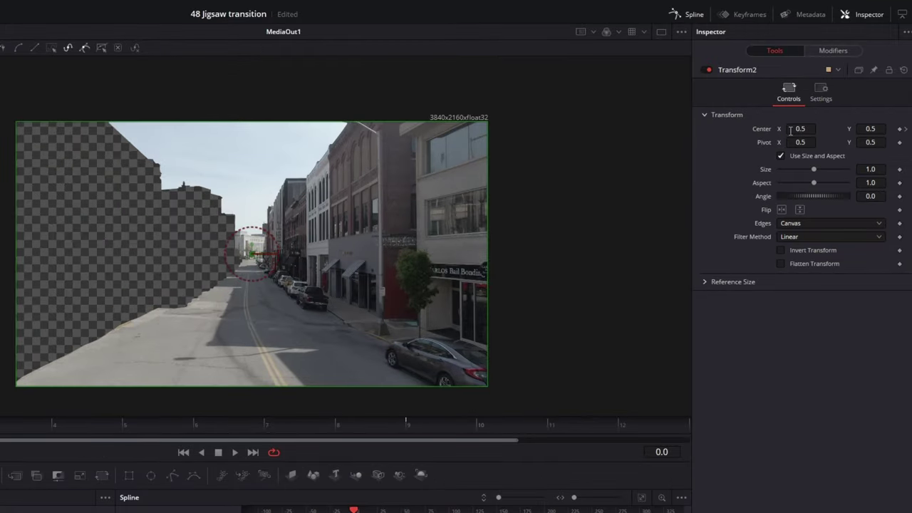
left_click_drag(790, 130, 874, 131)
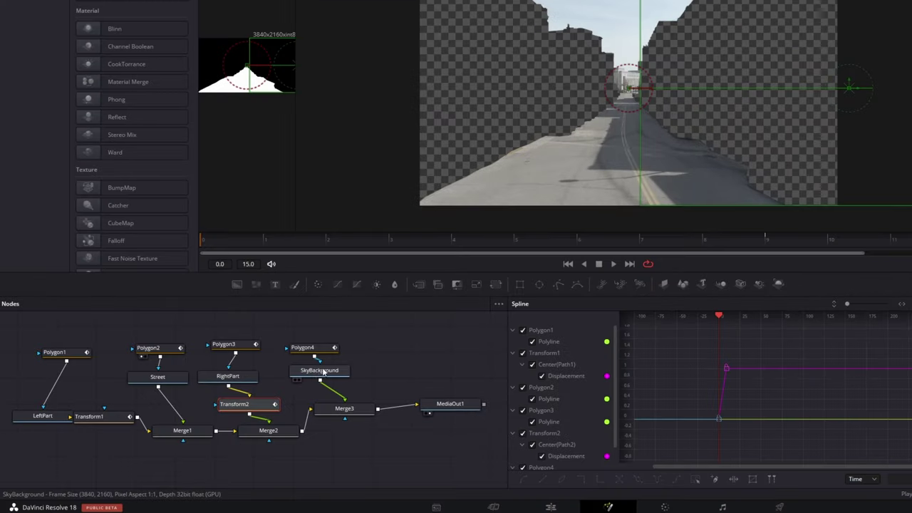
Insert a Transform node between SkyBackground and Merge3 and keyframe its Center at frame 9
left_click(325, 372)
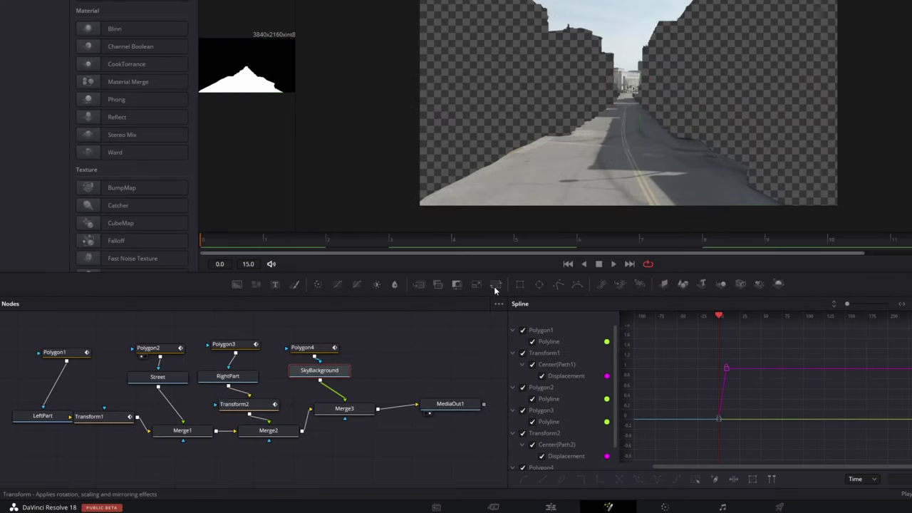
left_click_drag(495, 287, 329, 390)
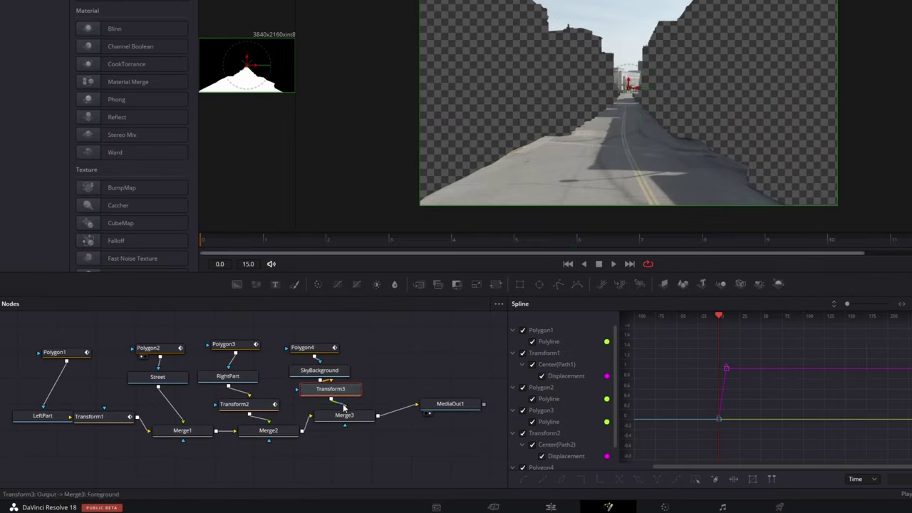
left_click(769, 240)
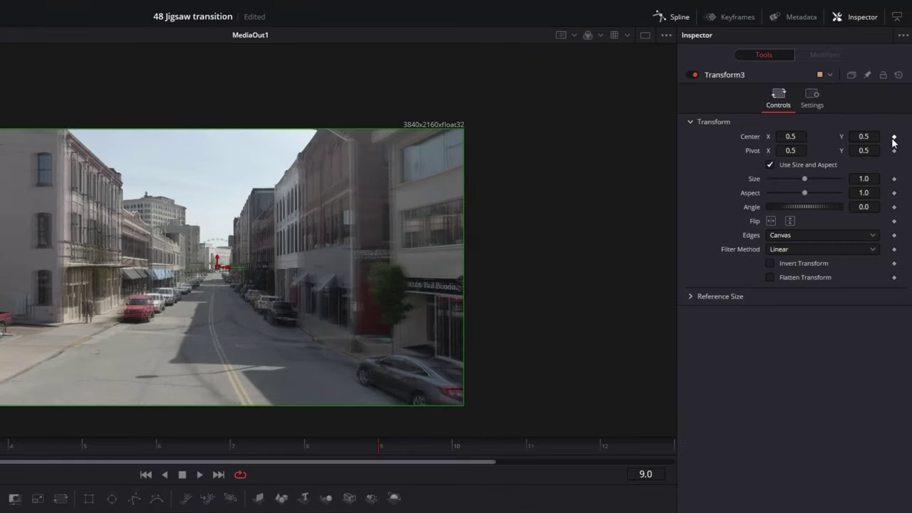
left_click(895, 137)
Enable Motion Blur on Transform3 and, at frame 0, raise its Center Y until the sky leaves the frame
left_click(812, 98)
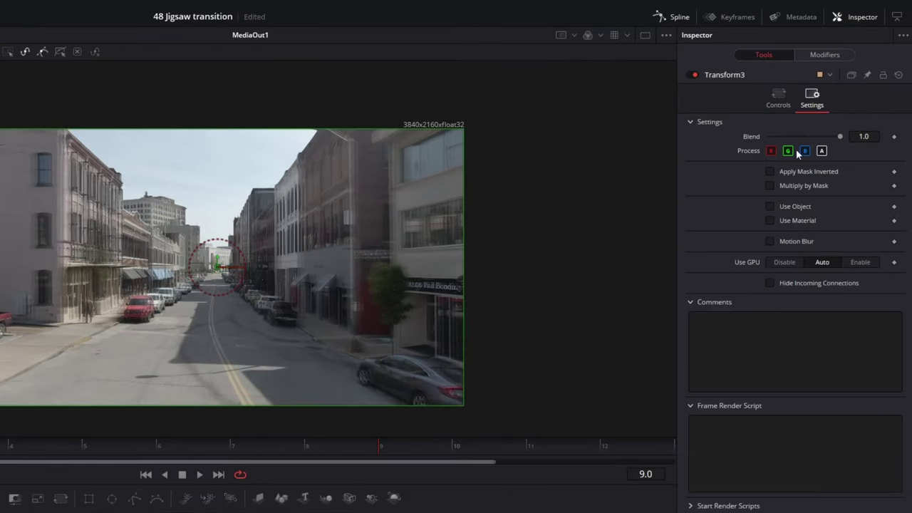
left_click(770, 242)
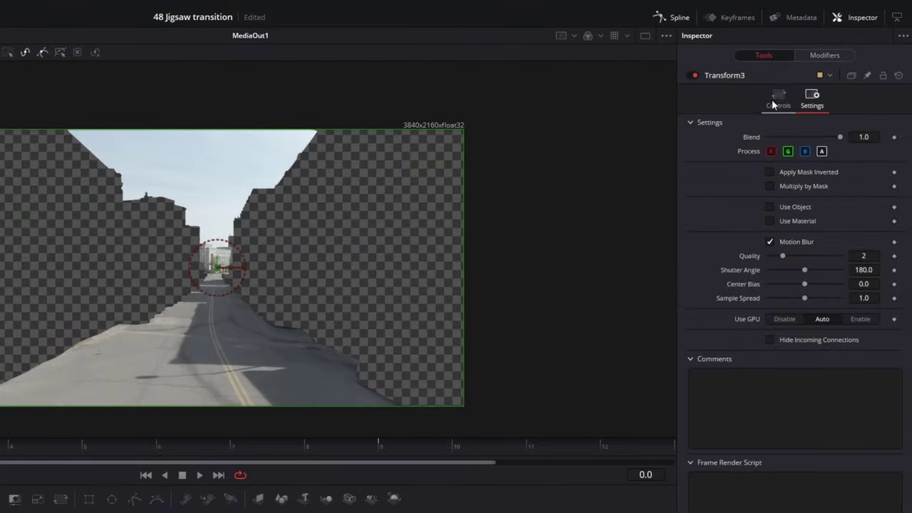
left_click(759, 103)
left_click_drag(865, 136, 906, 137)
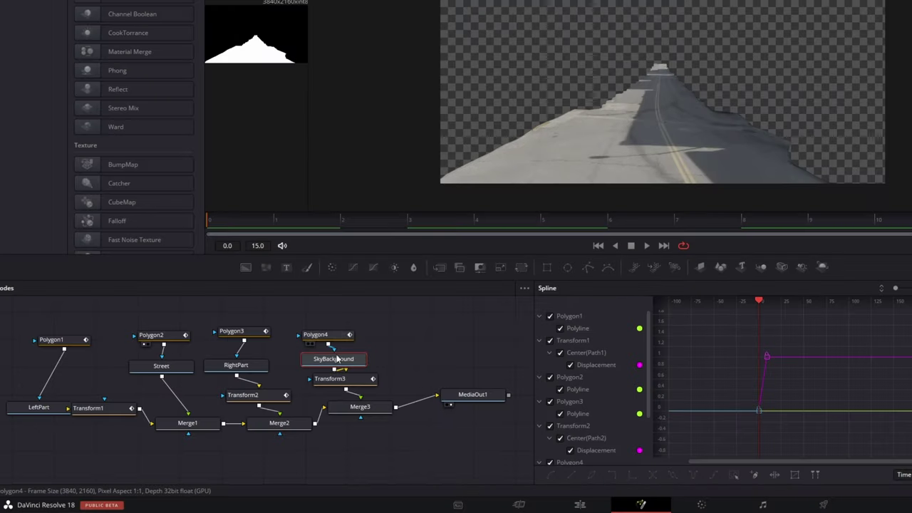
Insert a Polygon mask between Polygon2 and Street, with Paint Mode set to Subtract and Soft Edge to 0.001
left_click(161, 367)
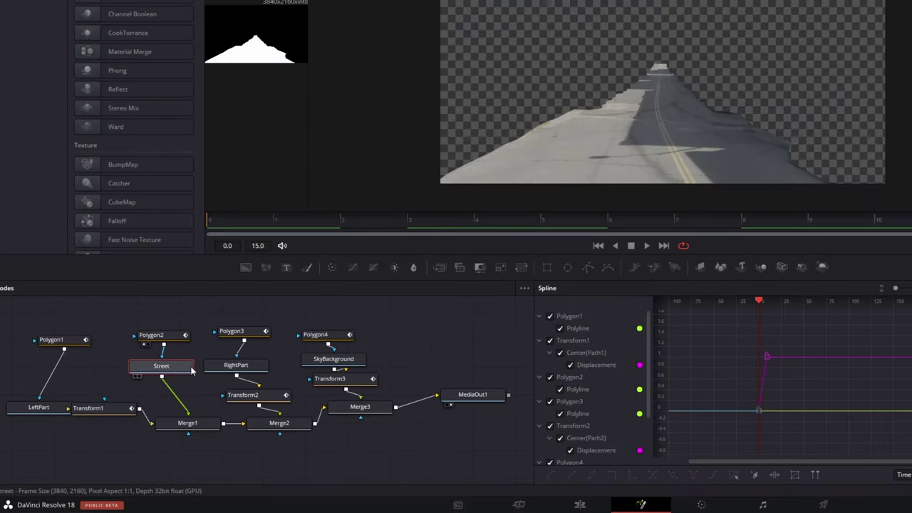
left_click_drag(174, 341, 176, 307)
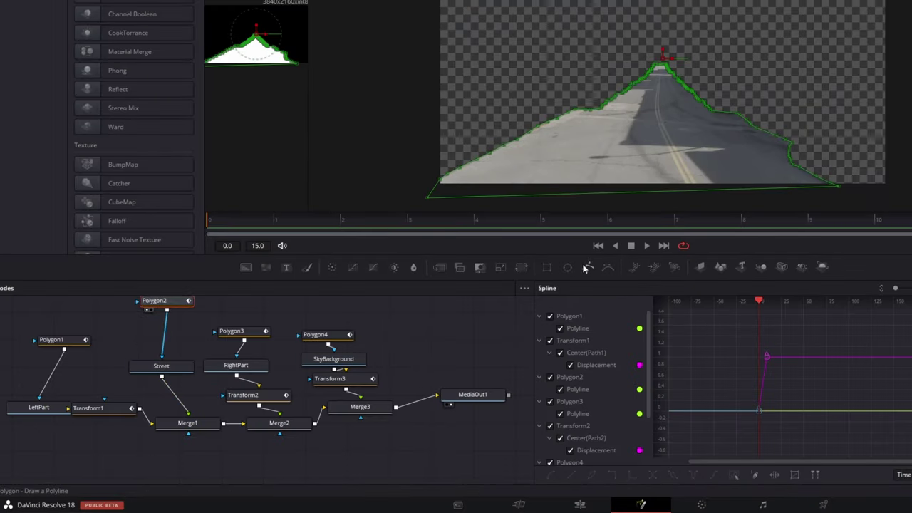
left_click_drag(584, 268, 166, 334)
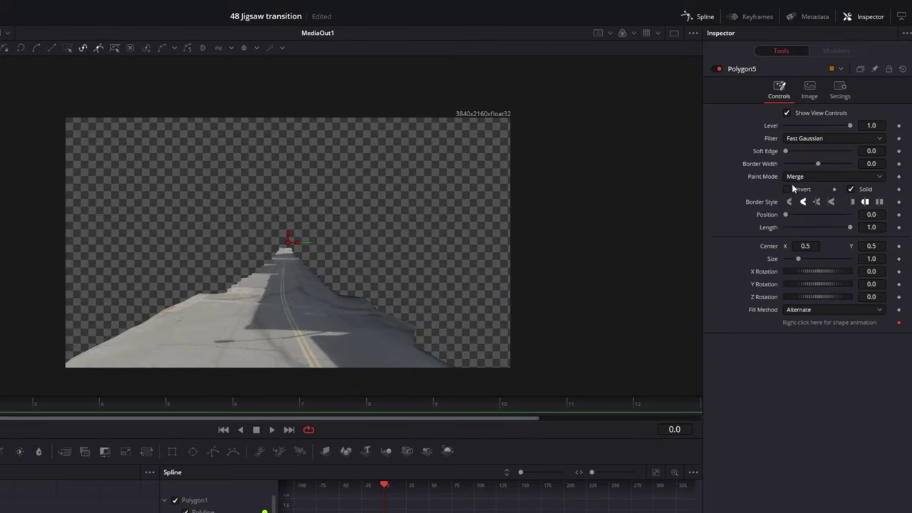
left_click(799, 177)
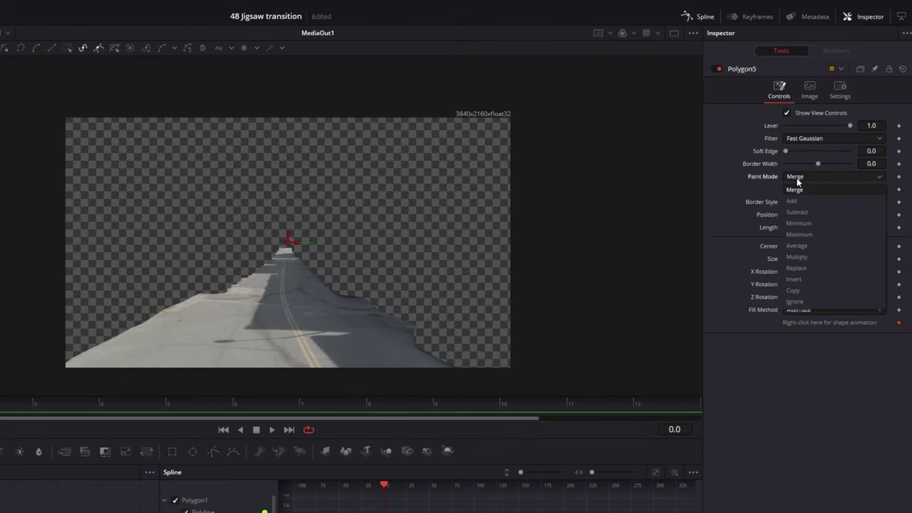
left_click(794, 208)
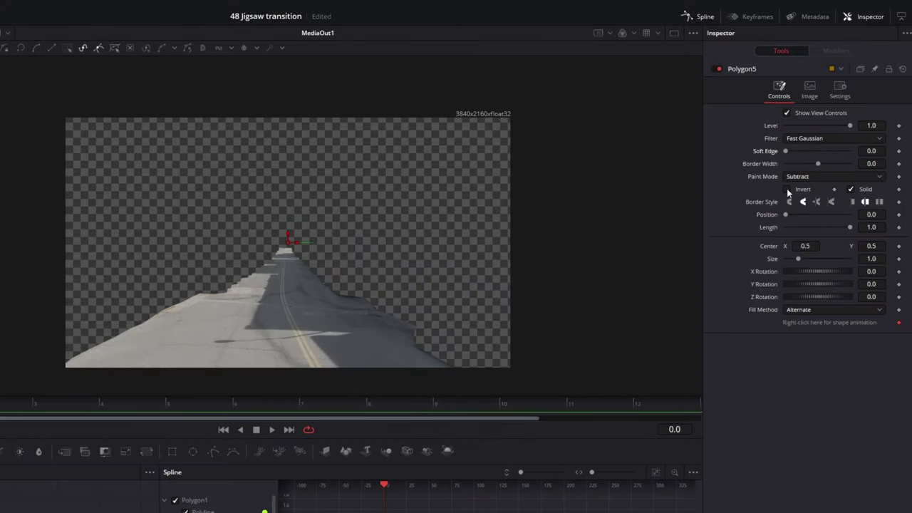
left_click(871, 151)
type("0.0011")
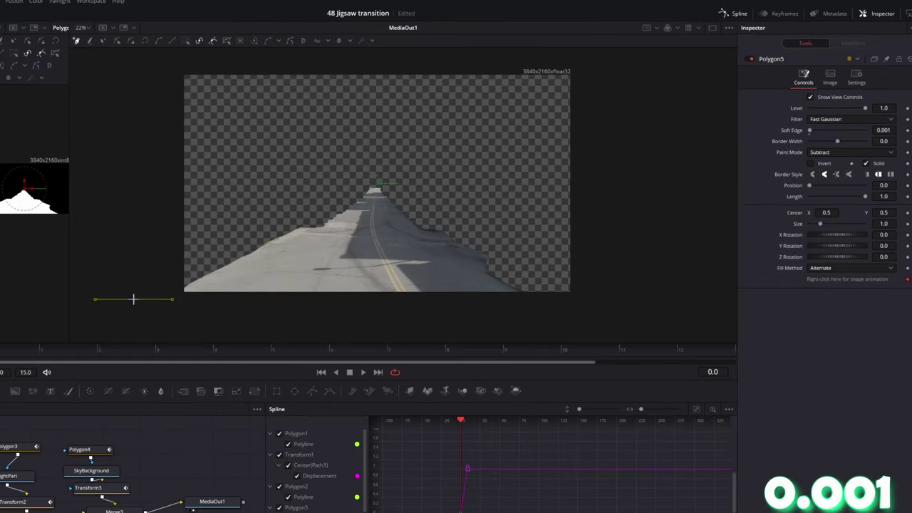
Draw a closed Polygon5 outline around the whole road at frame 0, extending past the sides and bottom of the frame
left_click(558, 150)
left_click(348, 149)
left_click(233, 153)
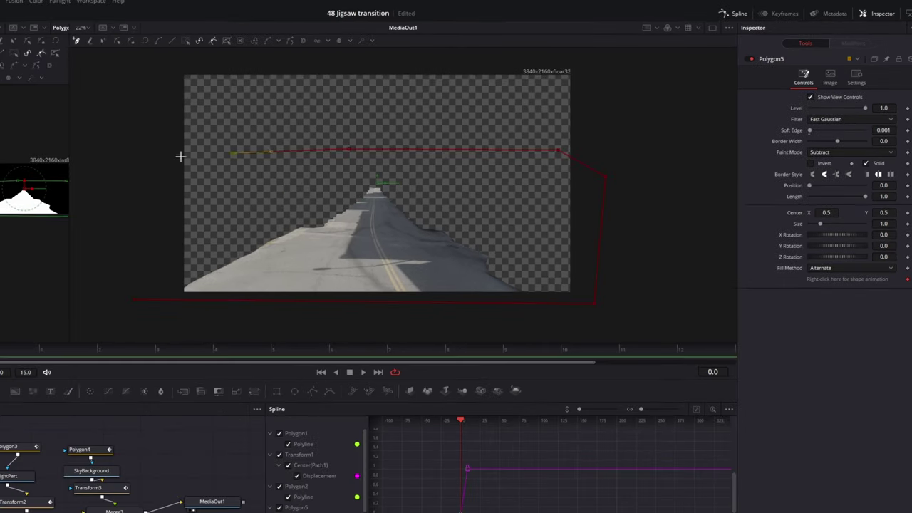
left_click(171, 158)
left_click(121, 177)
left_click(133, 300)
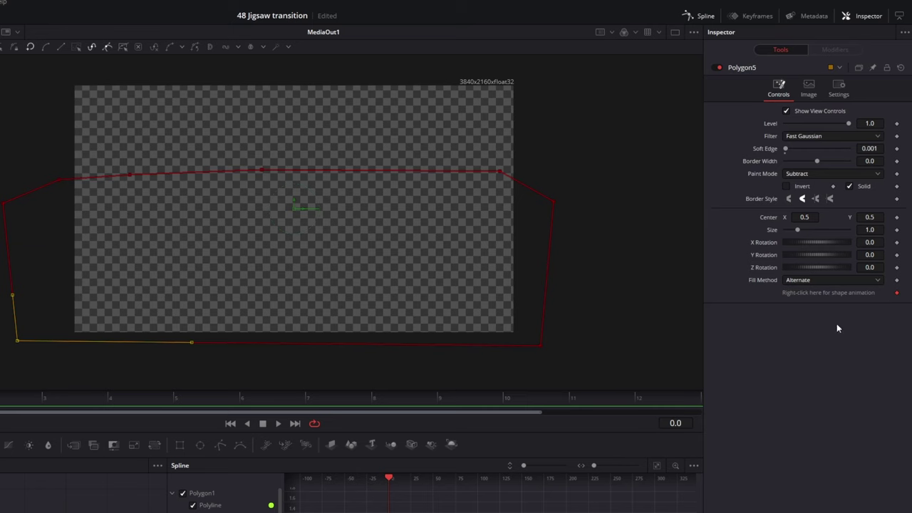
At frame 9, move the entire Polygon5 outline upward off the road, and scrub through the frames to check the reveal
left_click(445, 393)
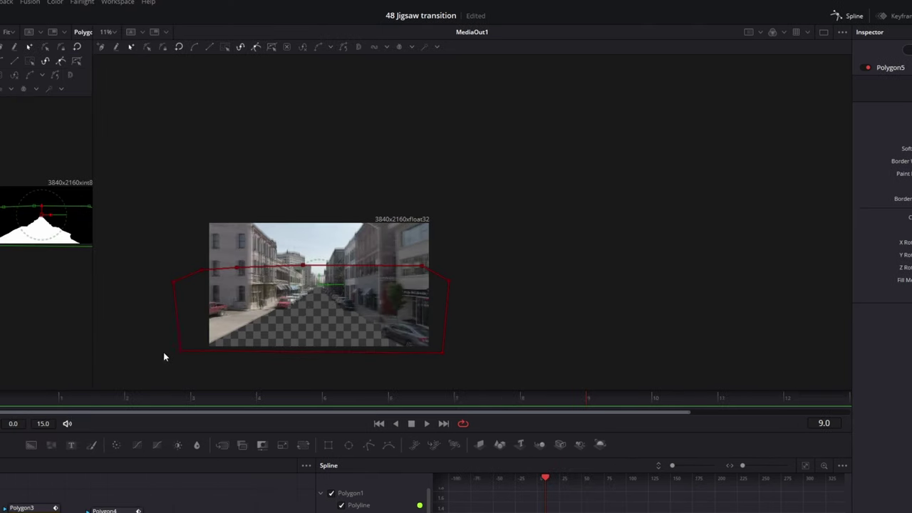
left_click_drag(417, 221, 479, 205)
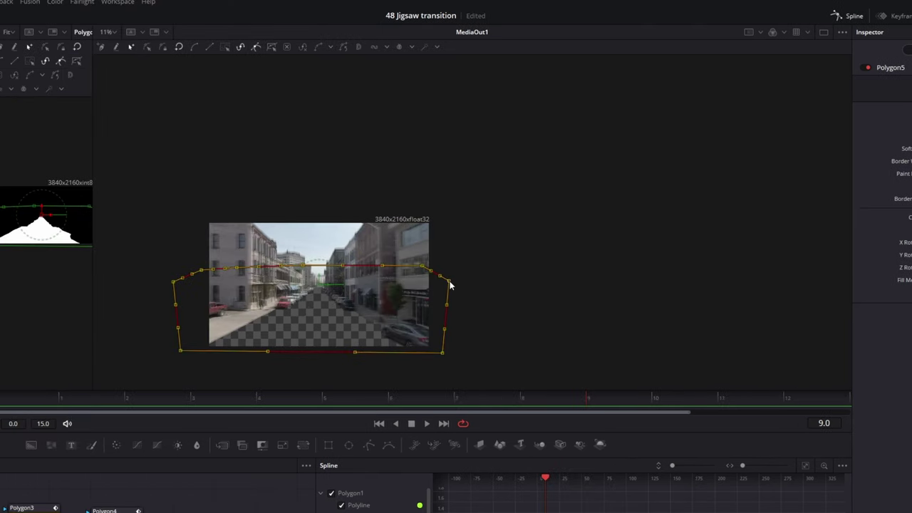
left_click_drag(450, 285, 464, 142)
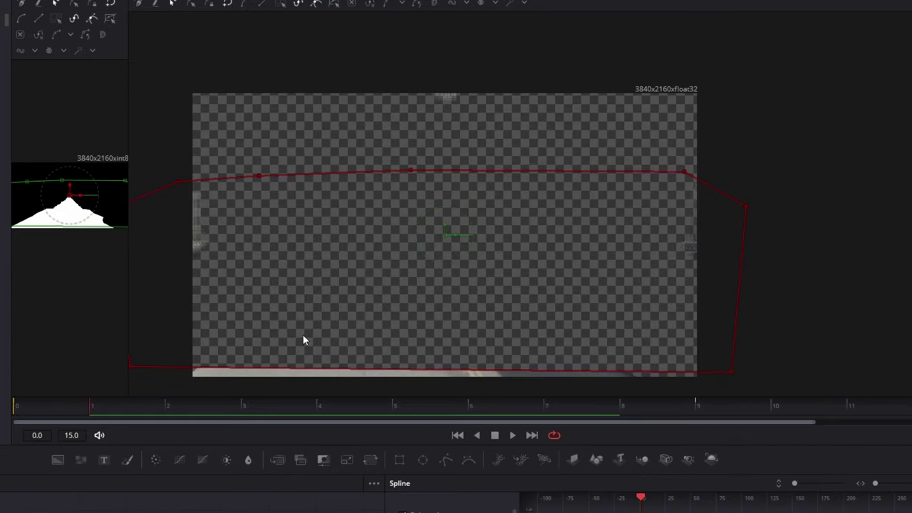
left_click_drag(113, 406, 174, 406)
left_click_drag(256, 400, 476, 396)
left_click_drag(550, 404, 766, 401)
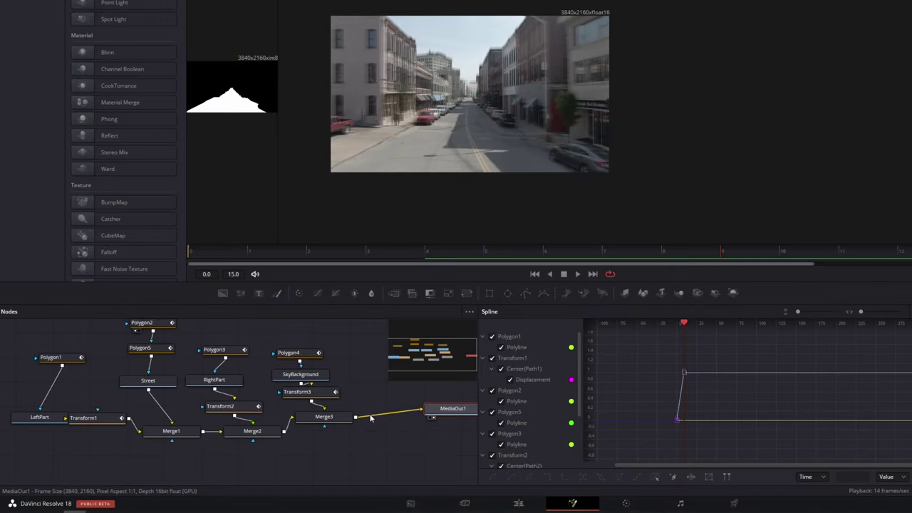
Add the Glow effect, not Glow (Glo), between Merge3 and MediaOut1
left_click(325, 417)
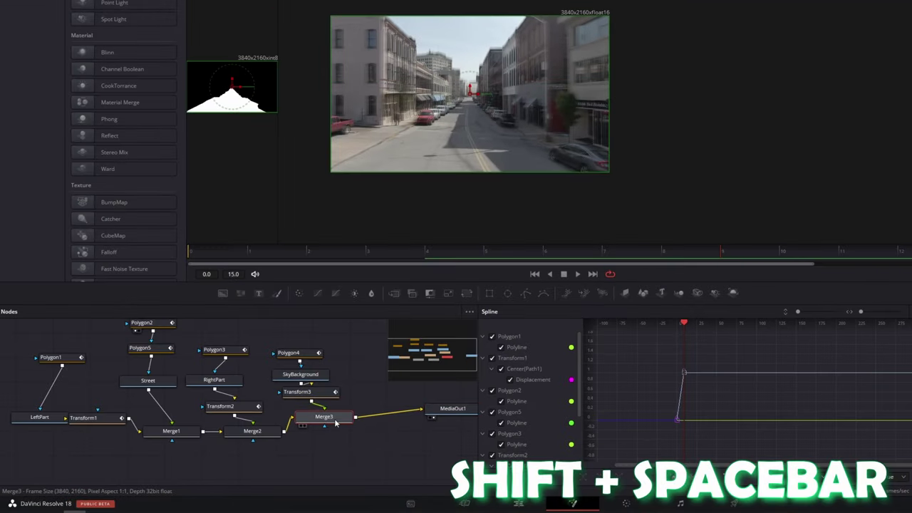
key("shift+space")
type("glow")
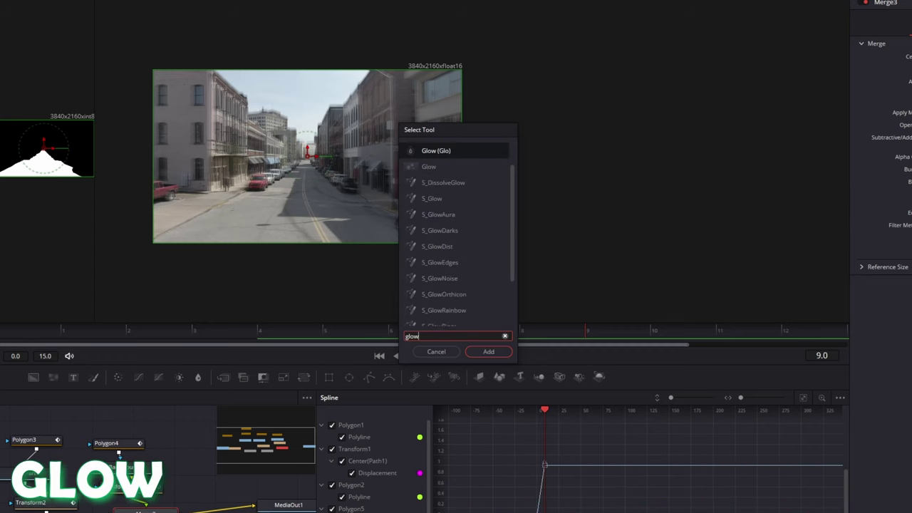
left_click(423, 169)
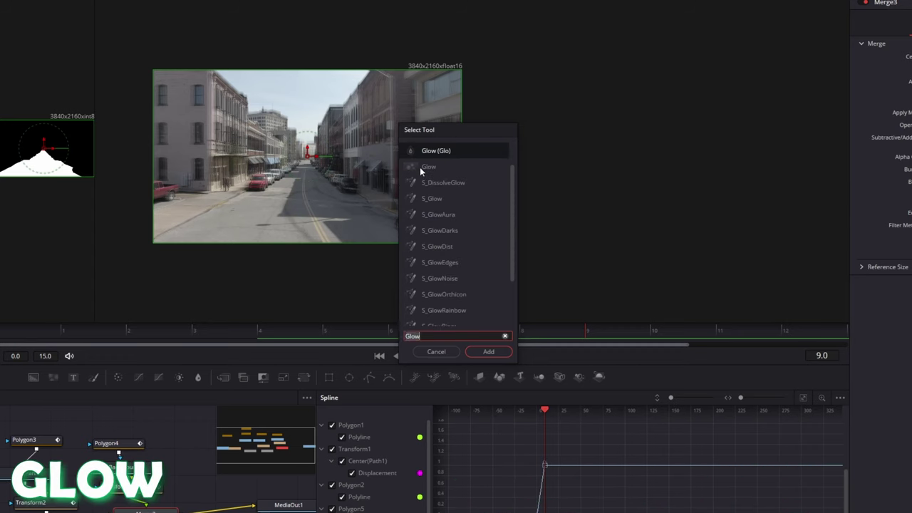
left_click(479, 352)
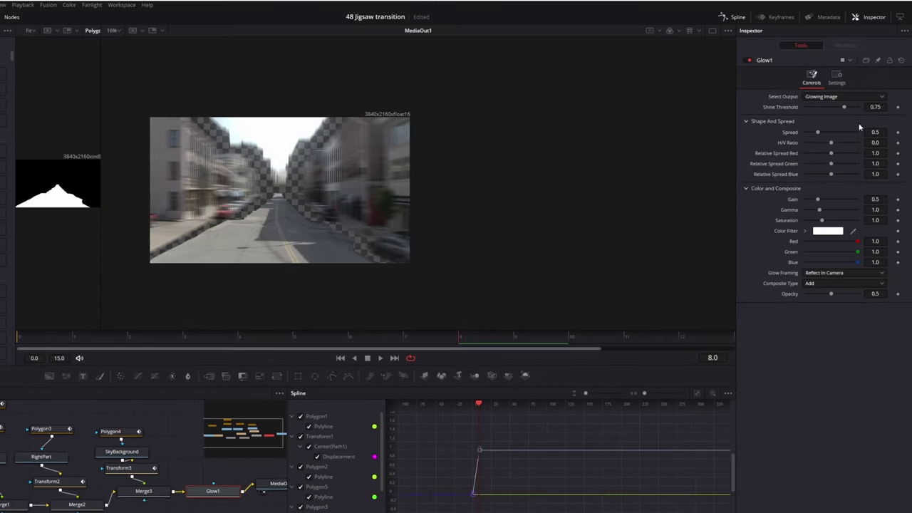
Keyframe Glow1's Shine Threshold at 1.0 on frame 8, 0.0 on frame 10 and back to its maximum on frame 15
left_click_drag(847, 109, 884, 108)
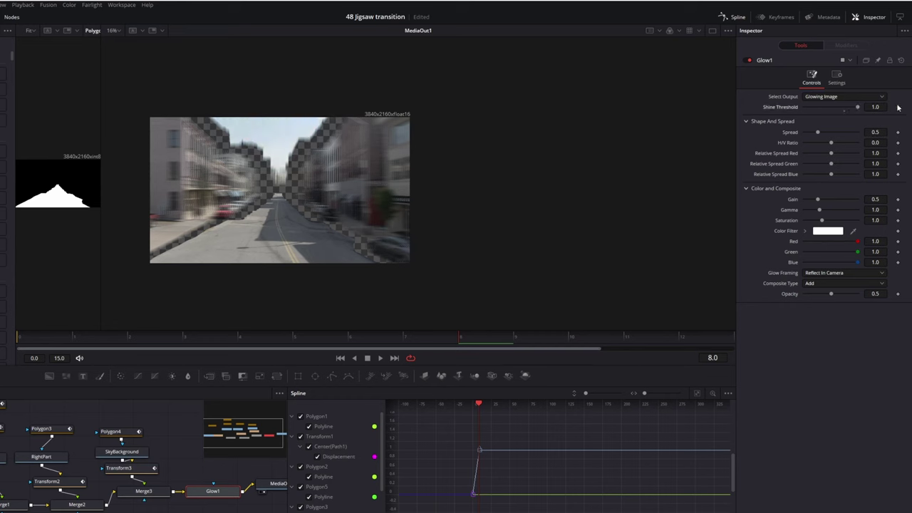
left_click(898, 108)
left_click(572, 336)
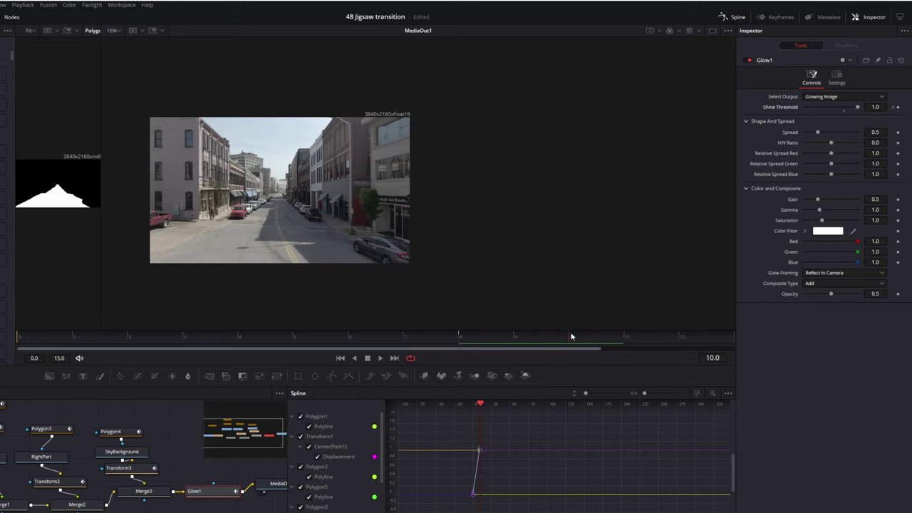
left_click_drag(859, 108, 744, 112)
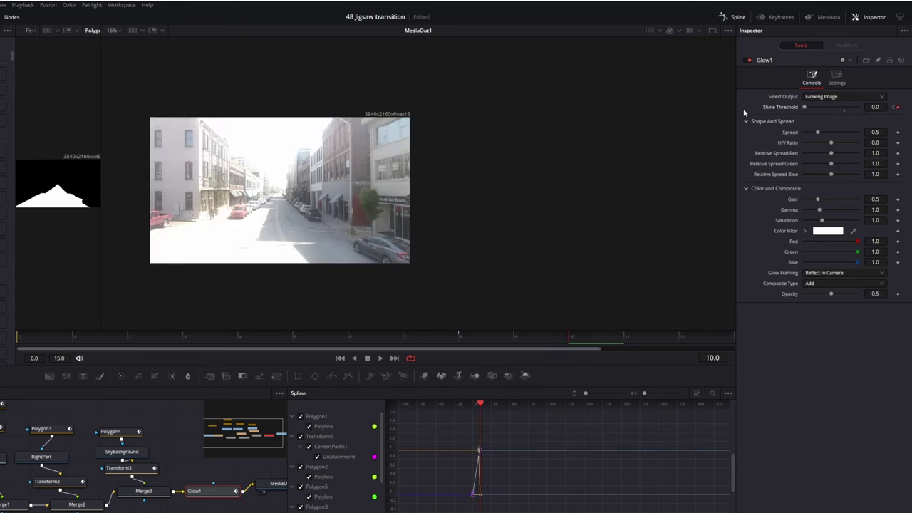
left_click_drag(457, 349, 593, 349)
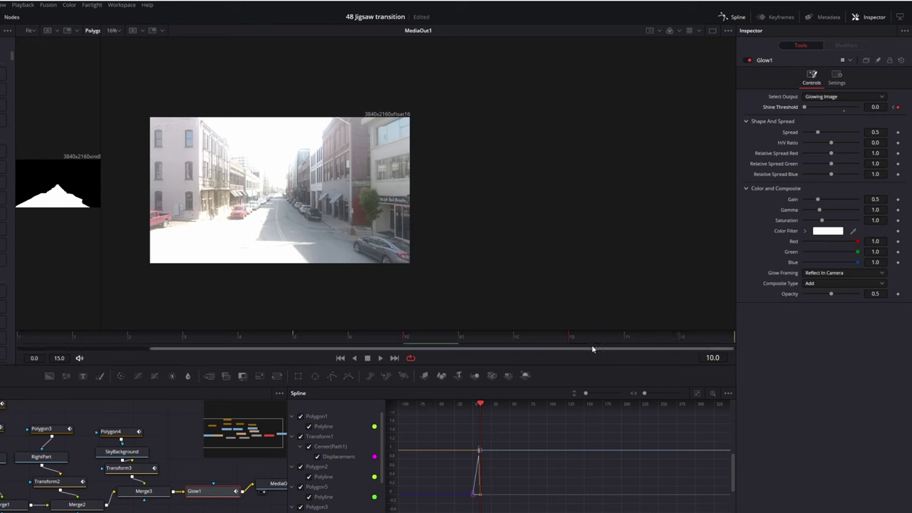
left_click(682, 338)
left_click_drag(804, 110, 858, 109)
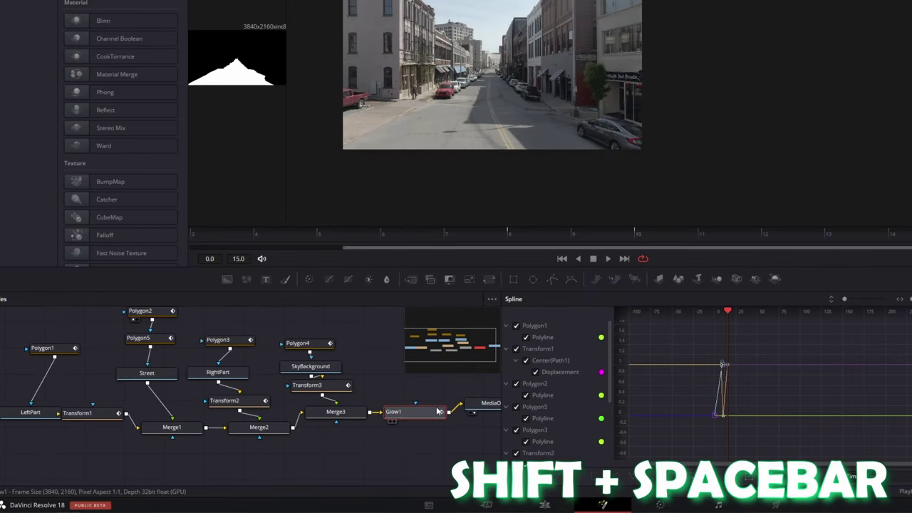
Add a Transform (Xf) node between Glow1 and MediaOut1
key("shift+space")
type("Glow")
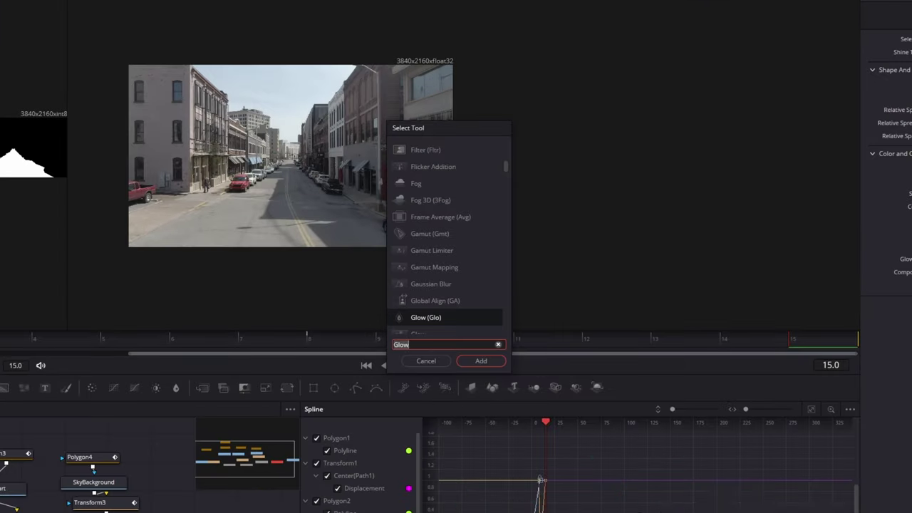
key("BackSpace")
key("BackSpace")
key("BackSpace")
key("BackSpace")
type("Transform")
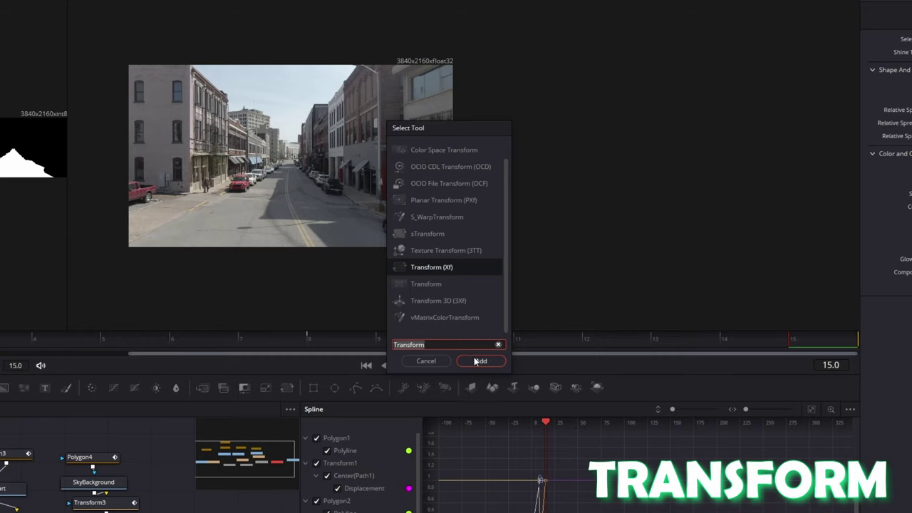
key("Return")
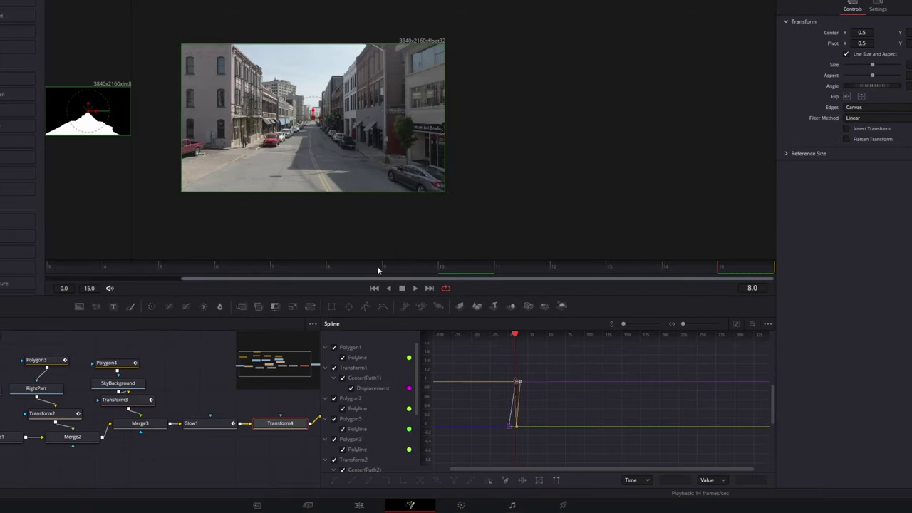
Set starting keyframes for Transform4's Center and Size at frame 9, keeping their default values
left_click(383, 270)
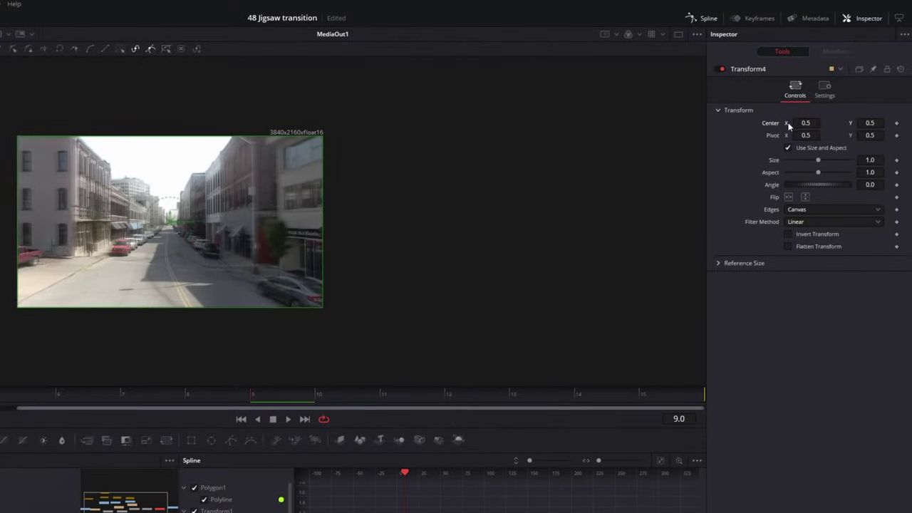
left_click(897, 123)
left_click(897, 159)
At frame 10, set Transform4's Size to 1.01 and its Center to X 0.496, Y 0.492
key("Right")
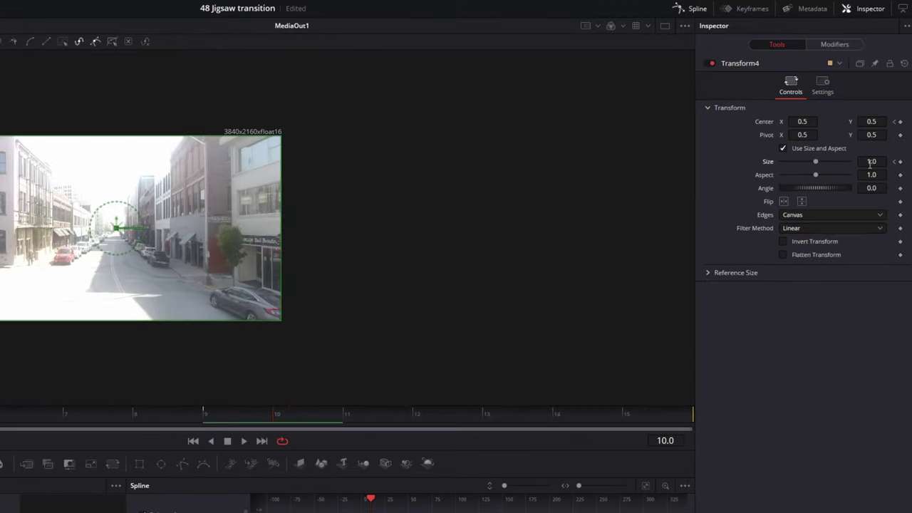
left_click_drag(872, 162, 879, 162)
left_click_drag(816, 122, 813, 122)
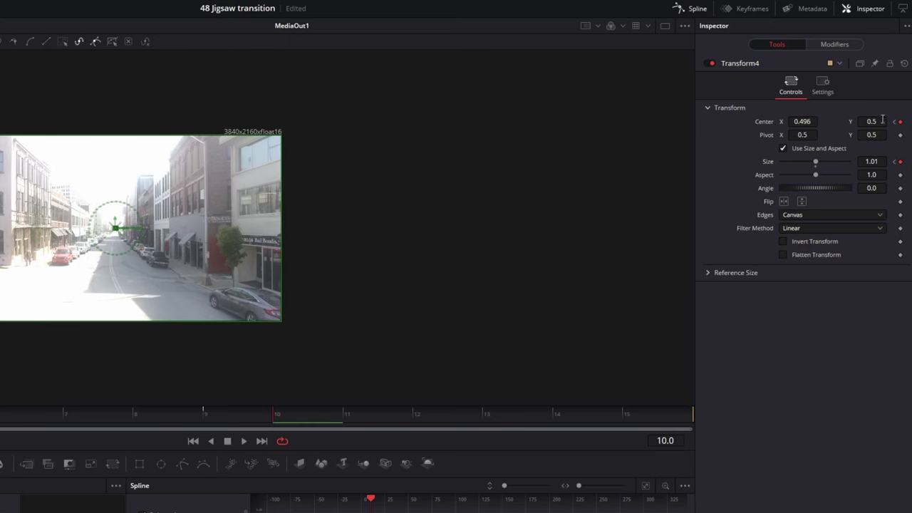
left_click_drag(883, 120, 878, 120)
Keyframe Transform4's Center at X 0.499, Y 0.496 on frame 11 and X 0.502, Y 0.502 on frame 12
left_click(343, 419)
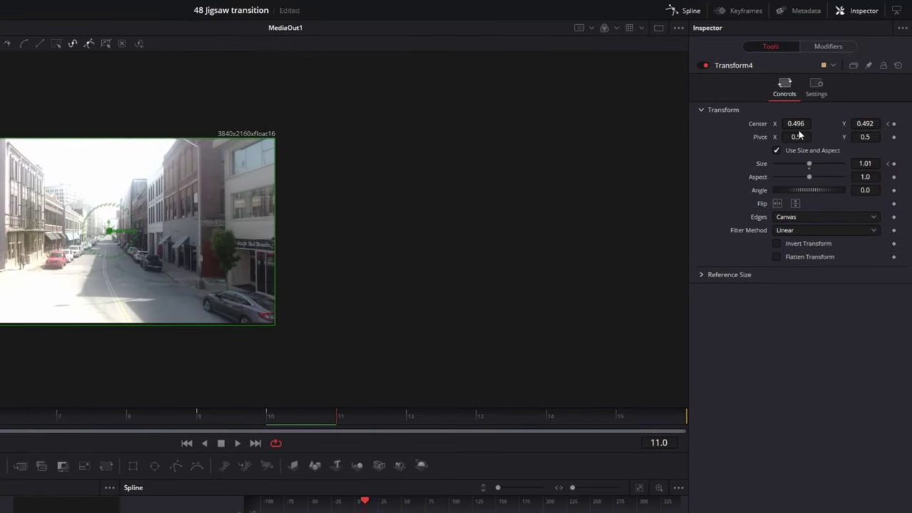
left_click_drag(796, 123, 853, 126)
left_click(413, 421)
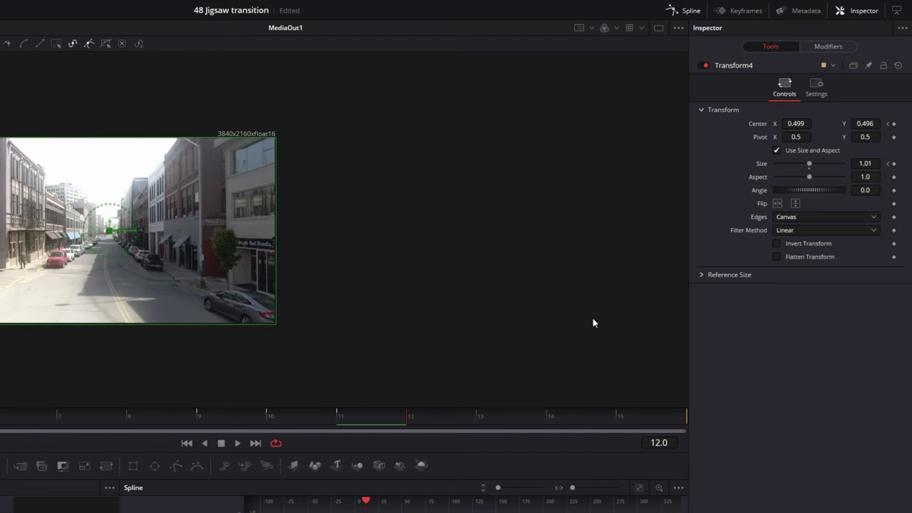
left_click_drag(796, 123, 801, 124)
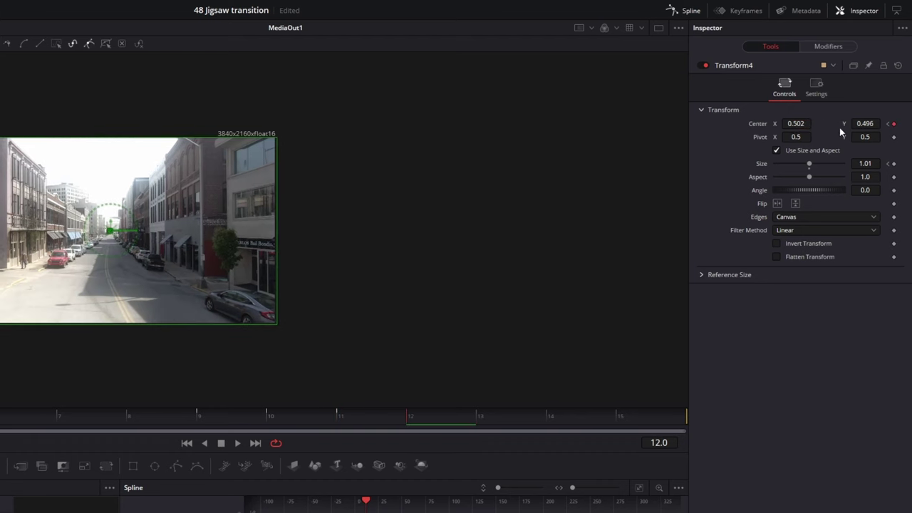
left_click_drag(857, 126, 861, 126)
At frame 13, set Transform4's Center to X 0.497, Y 0.499
left_click(481, 418)
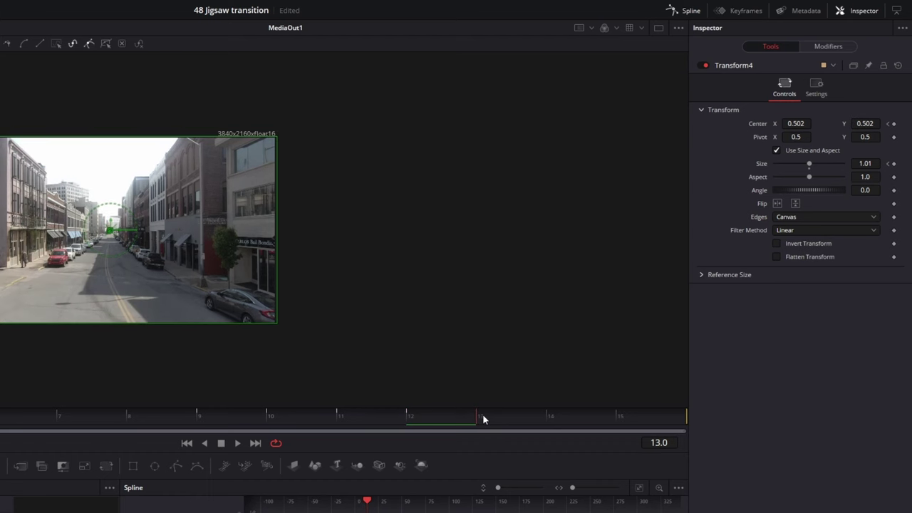
left_click_drag(798, 122, 795, 123)
left_click_drag(861, 125, 859, 125)
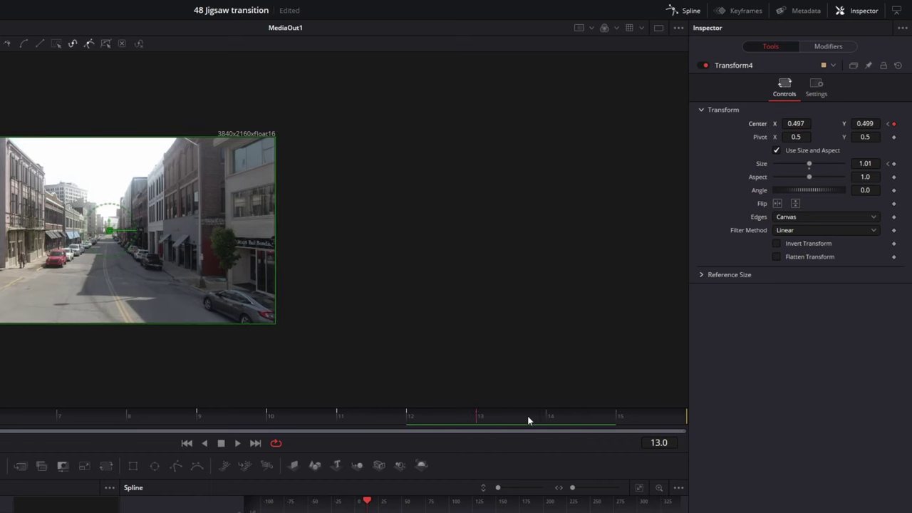
At frame 14, return Transform4's Center to X 0.5, Y 0.5 and clear its Size value for re-entry
left_click(557, 419)
left_click(797, 123)
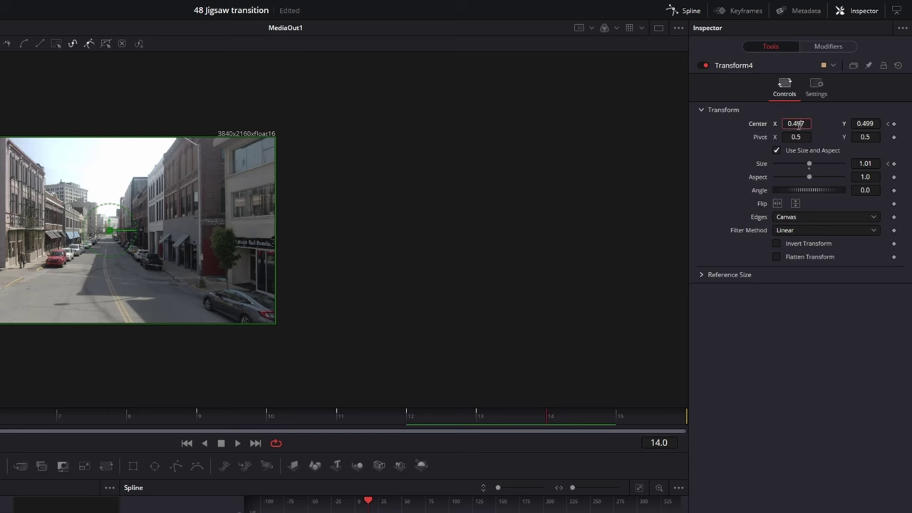
key("BackSpace")
type("0.5")
key("Return")
left_click(864, 163)
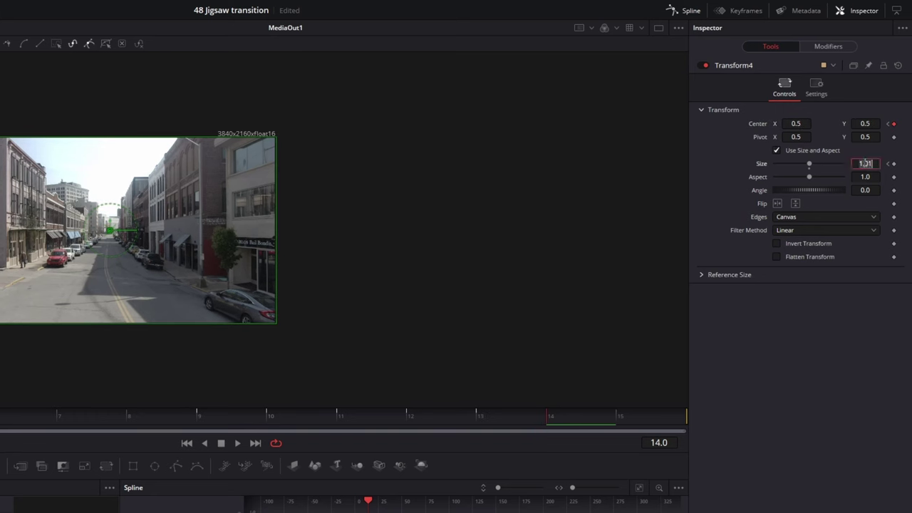
key("BackSpace")
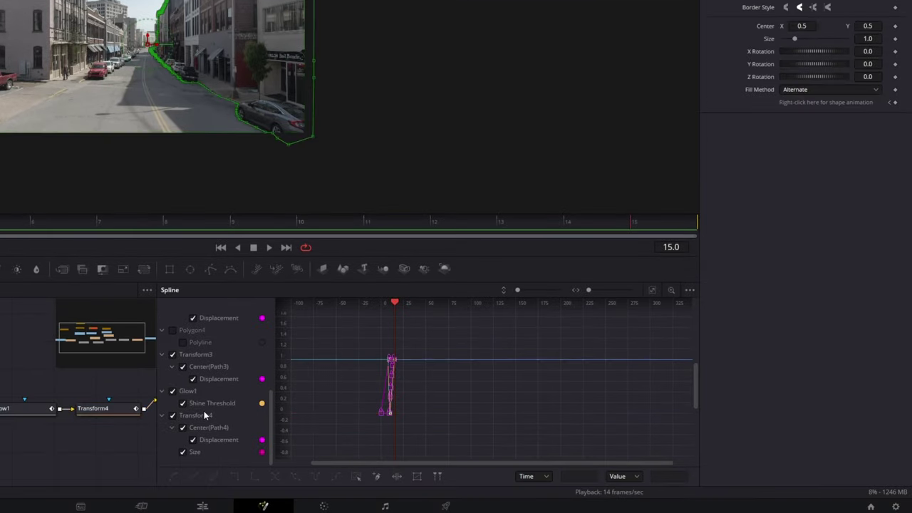
Exclude Transform4 from the displayed splines, then select all remaining keyframes and smooth their curves
left_click(172, 416)
left_click_drag(380, 404, 443, 341)
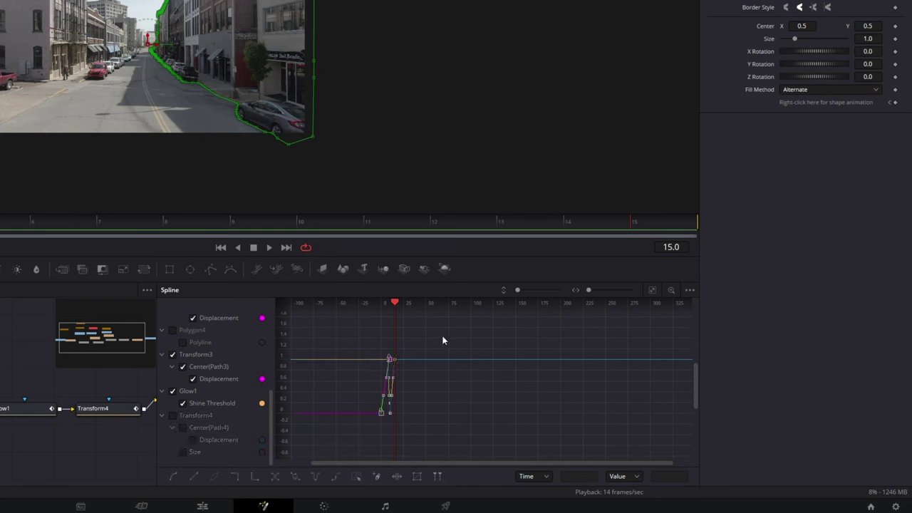
key("alt+s")
key("alt+s")
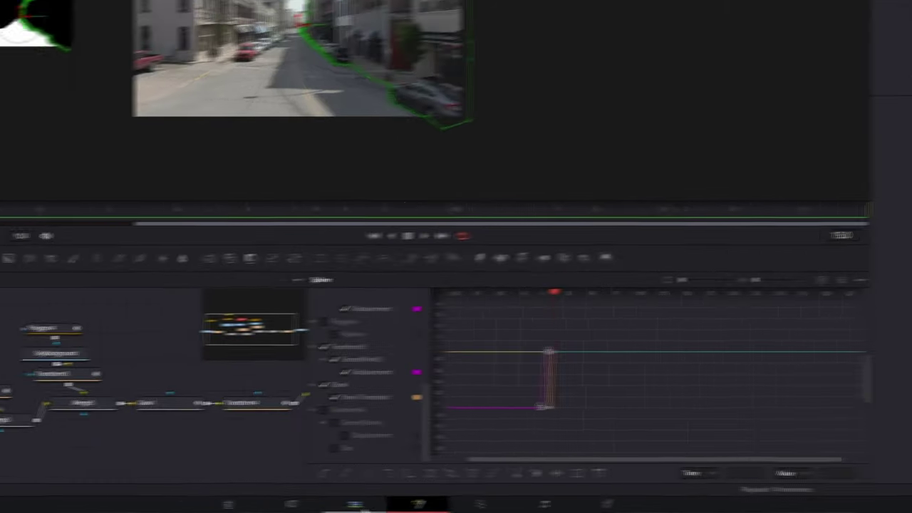
On the Edit page, place the street clip right after the transition clip, and shift both earlier so the transition overlaps the aerial clip's end
left_click(202, 506)
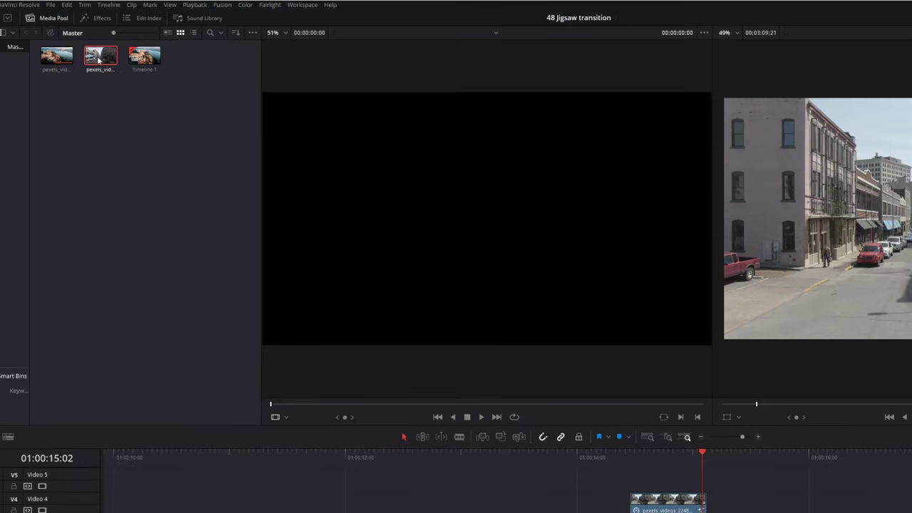
left_click_drag(99, 59, 466, 425)
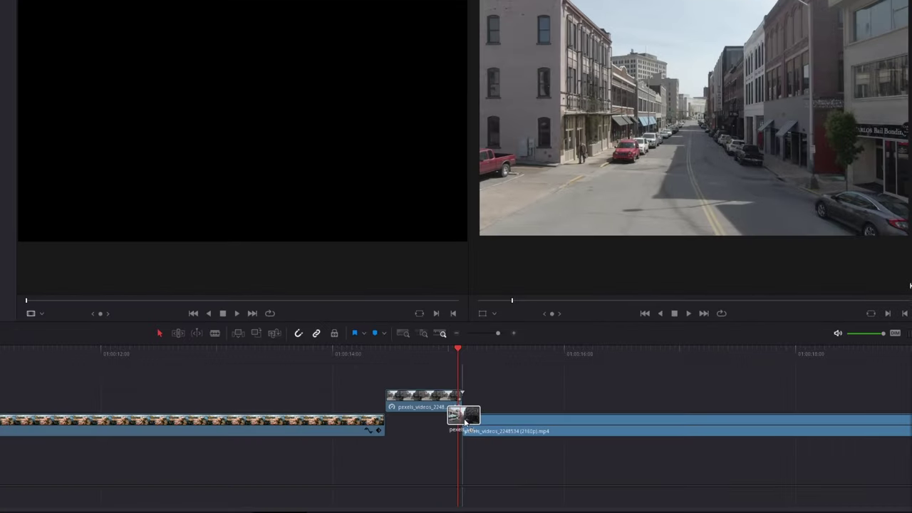
left_click_drag(413, 372, 521, 438)
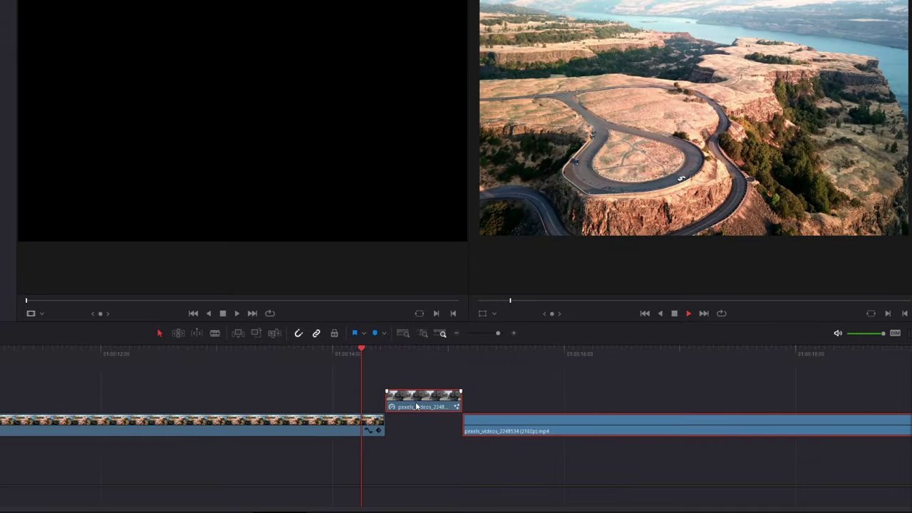
left_click_drag(417, 405, 337, 406)
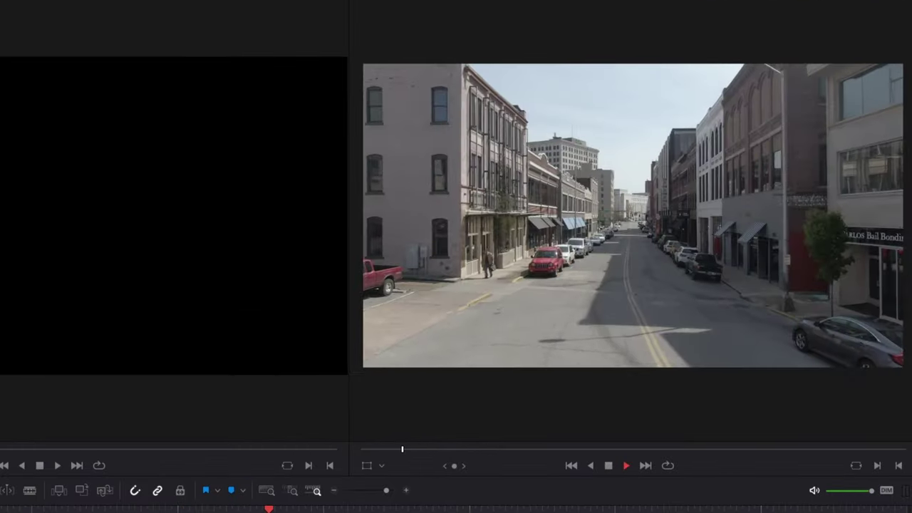